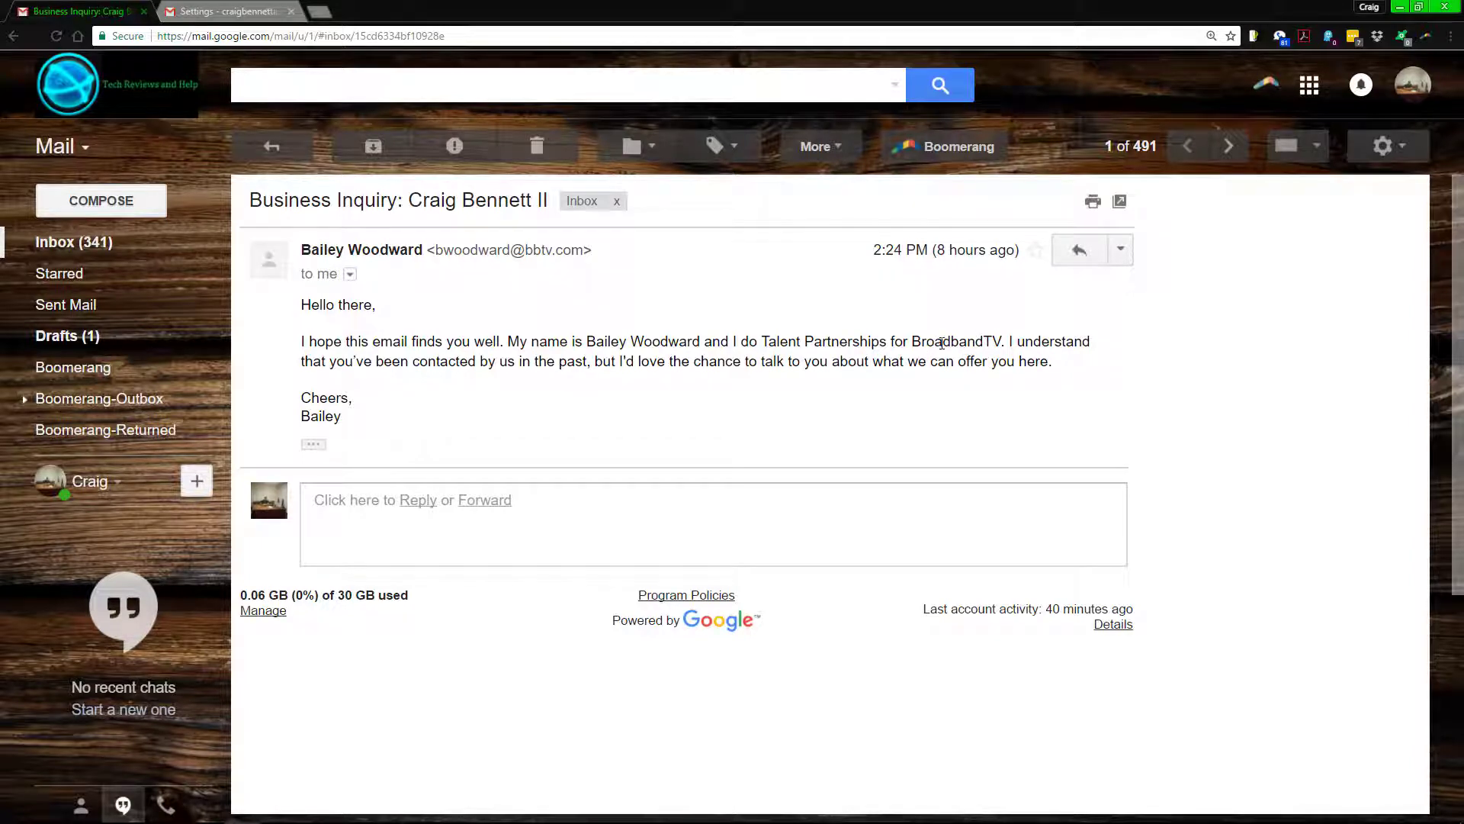
# Copy the company name BroadbandTV from the body of the open email.
pyautogui.doubleClick(946, 341)
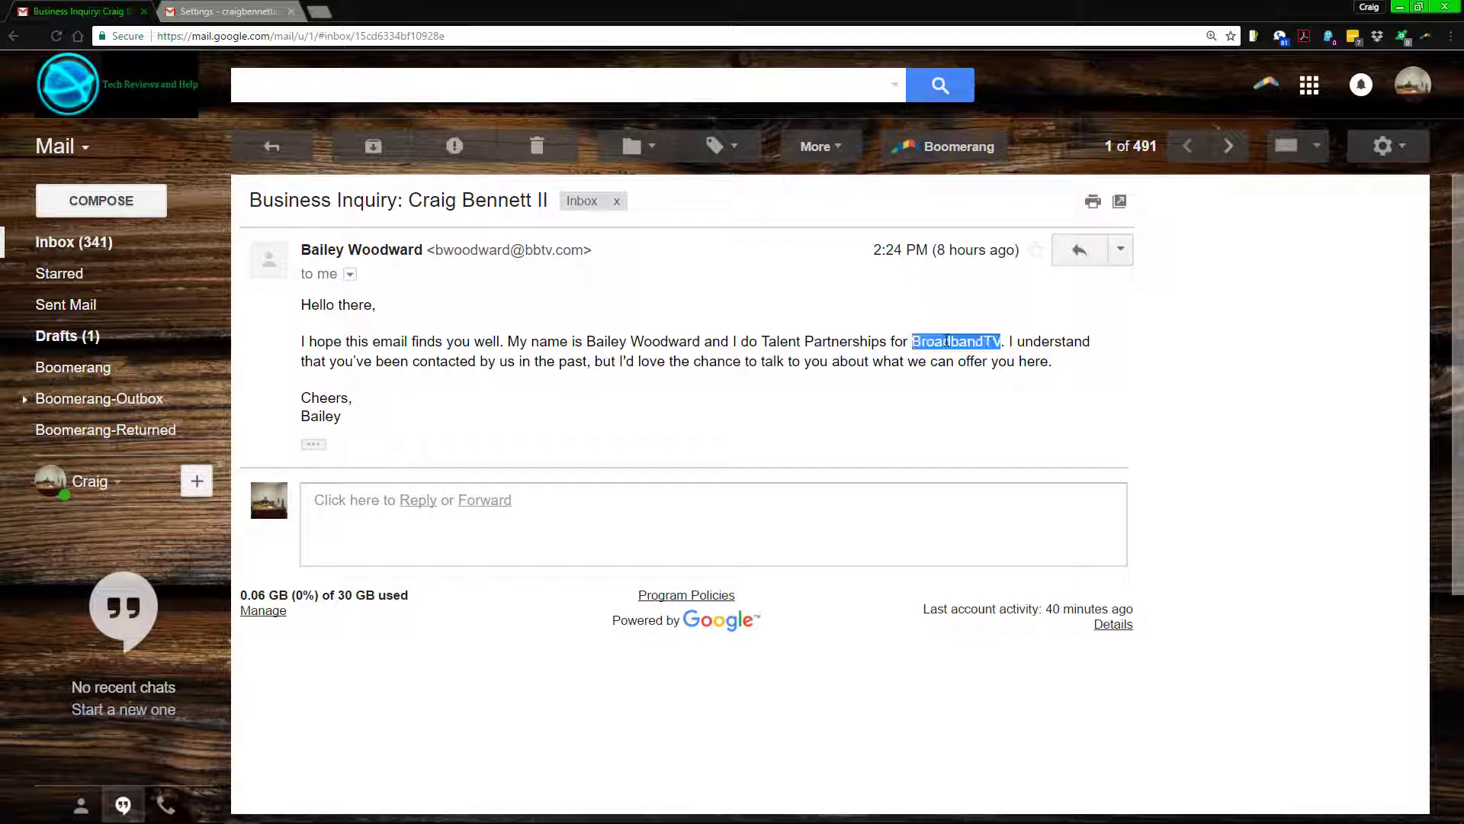
pyautogui.rightClick(947, 340)
pyautogui.click(968, 350)
pyautogui.click(911, 339)
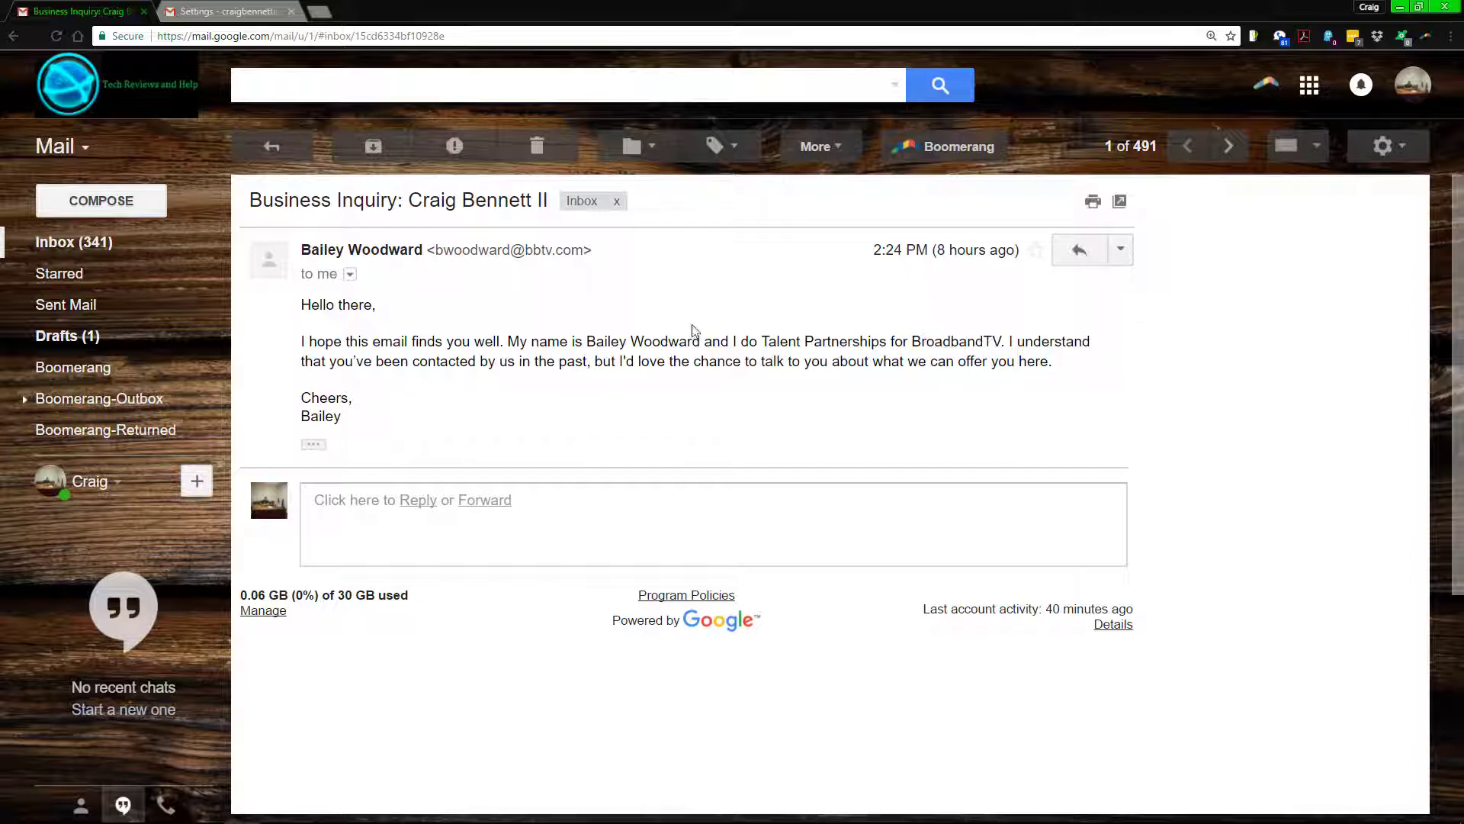
pyautogui.doubleClick(939, 340)
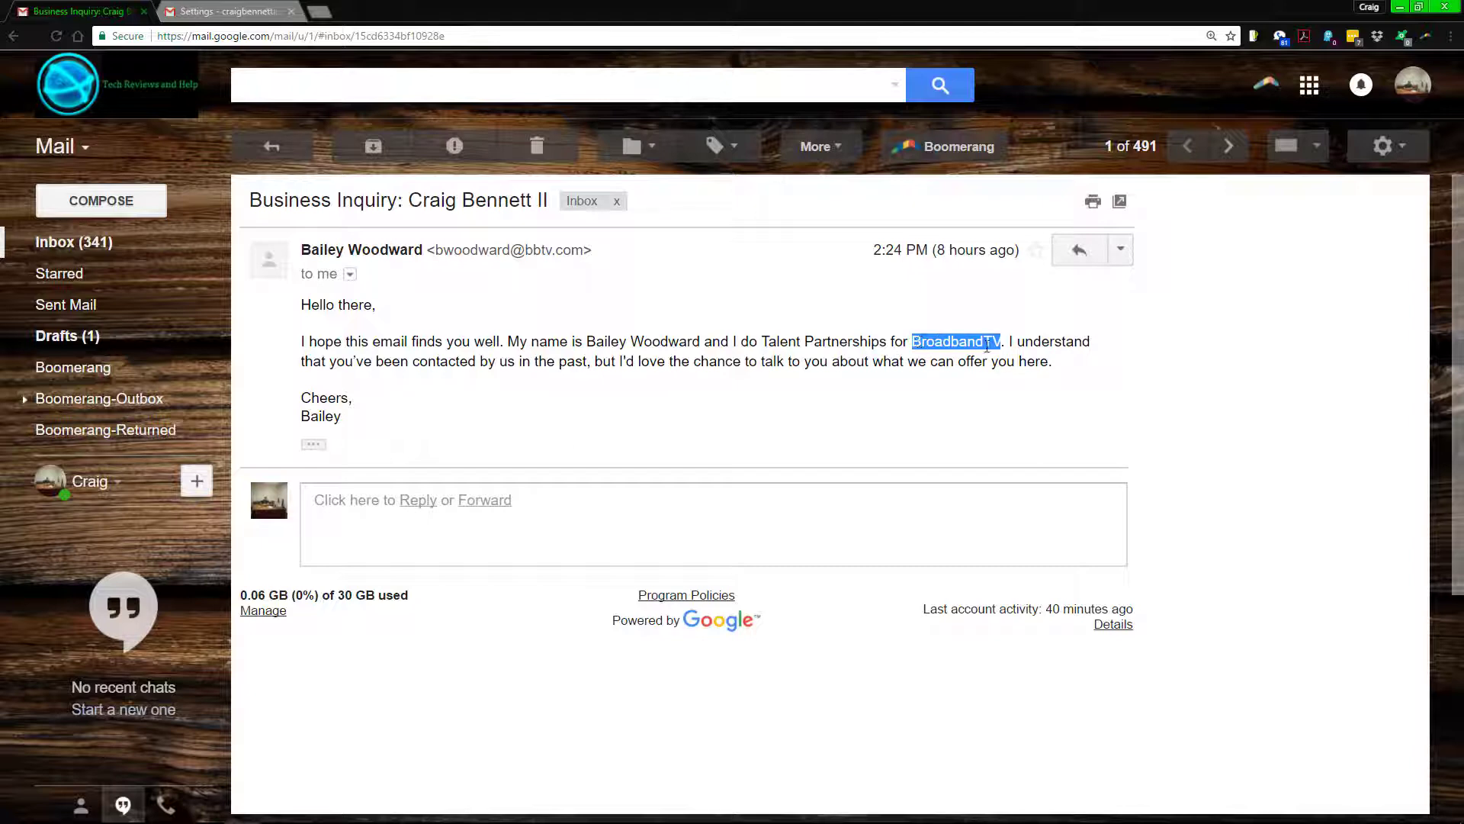
pyautogui.click(965, 361)
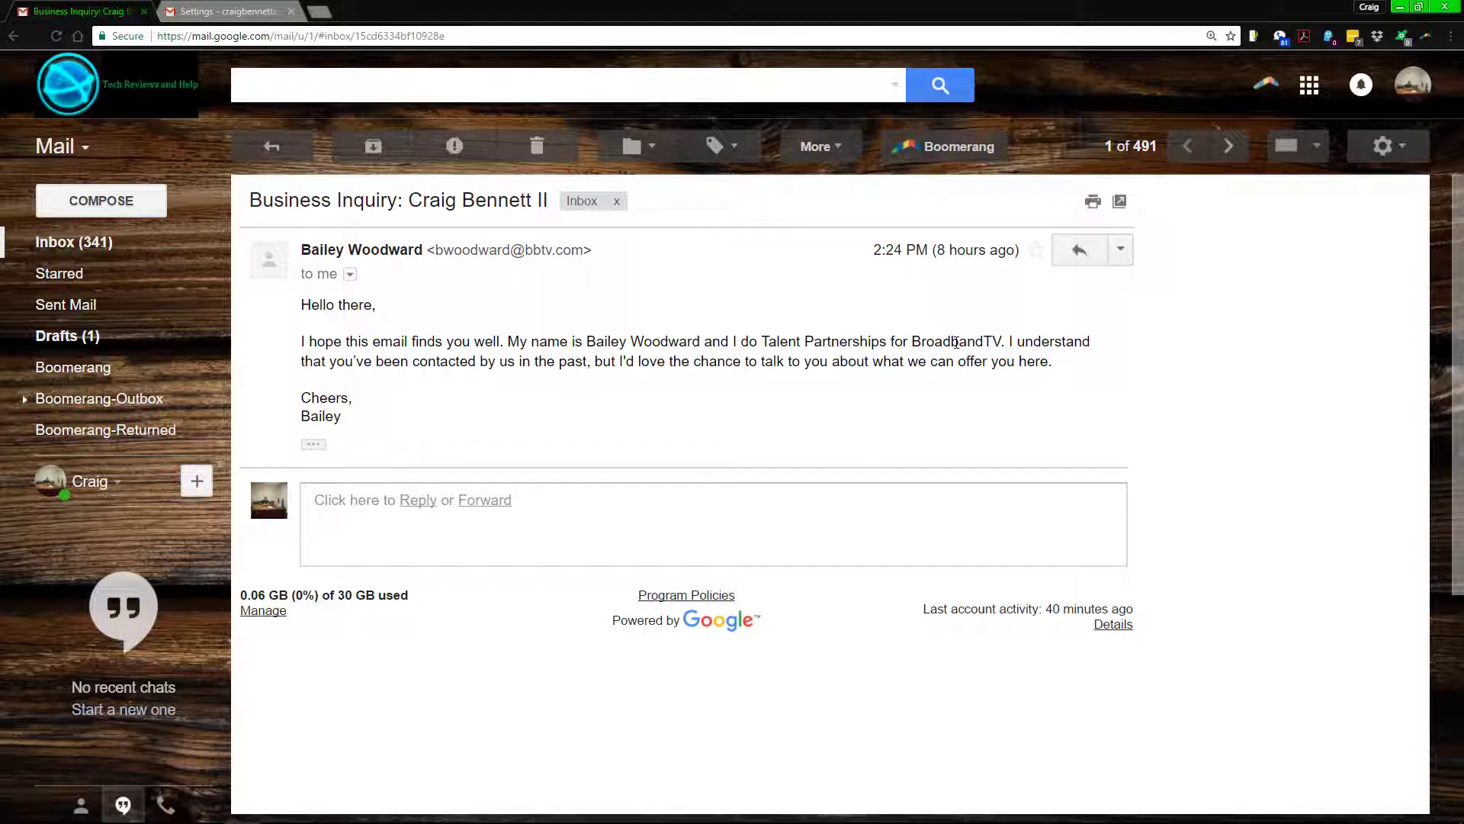
# Review the actions available for this message and examine the domain and username of the sender's address.
pyautogui.click(1123, 250)
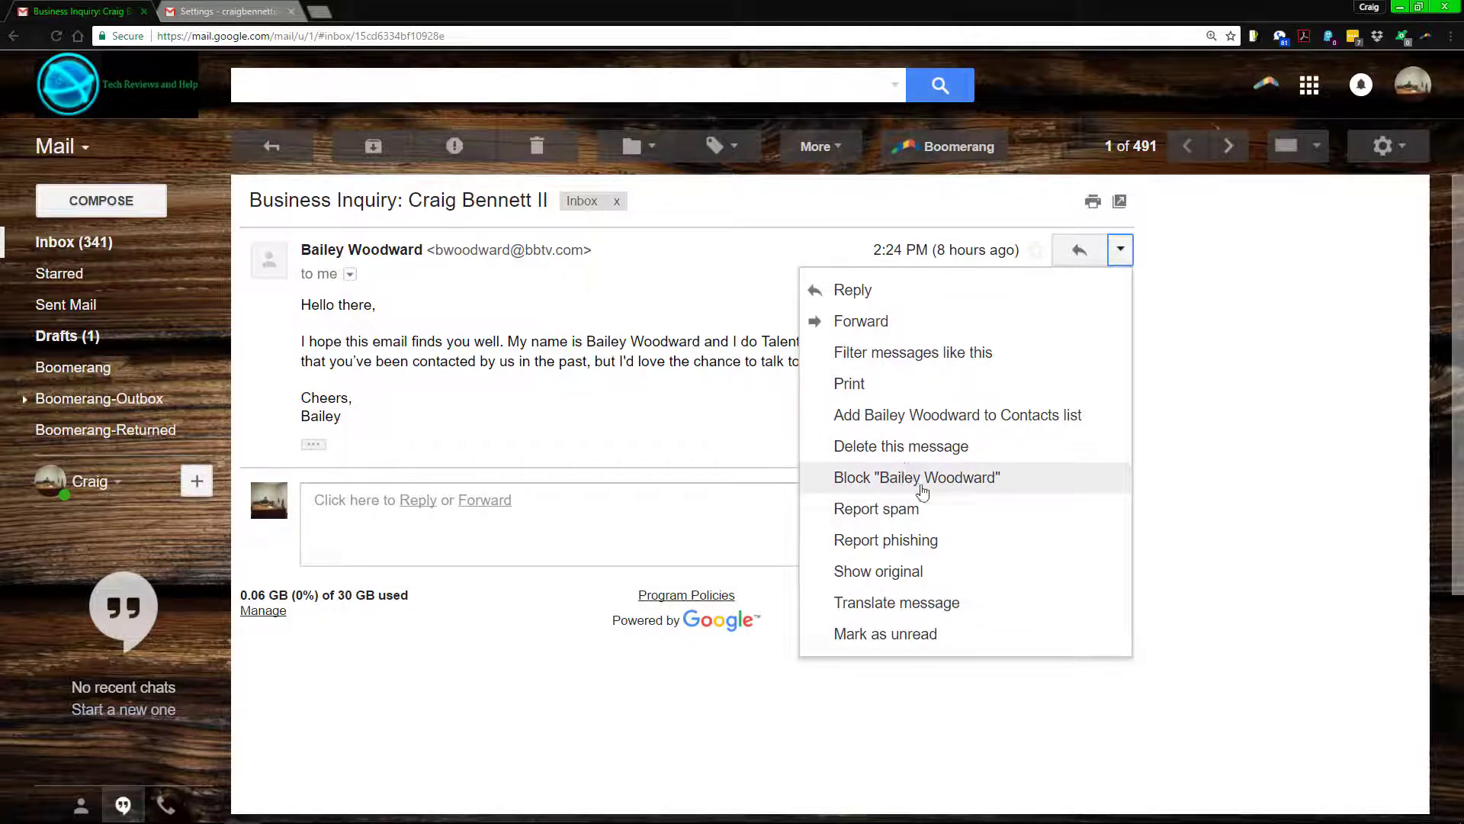
pyautogui.click(446, 250)
pyautogui.moveTo(510, 251); pyautogui.dragTo(584, 252)
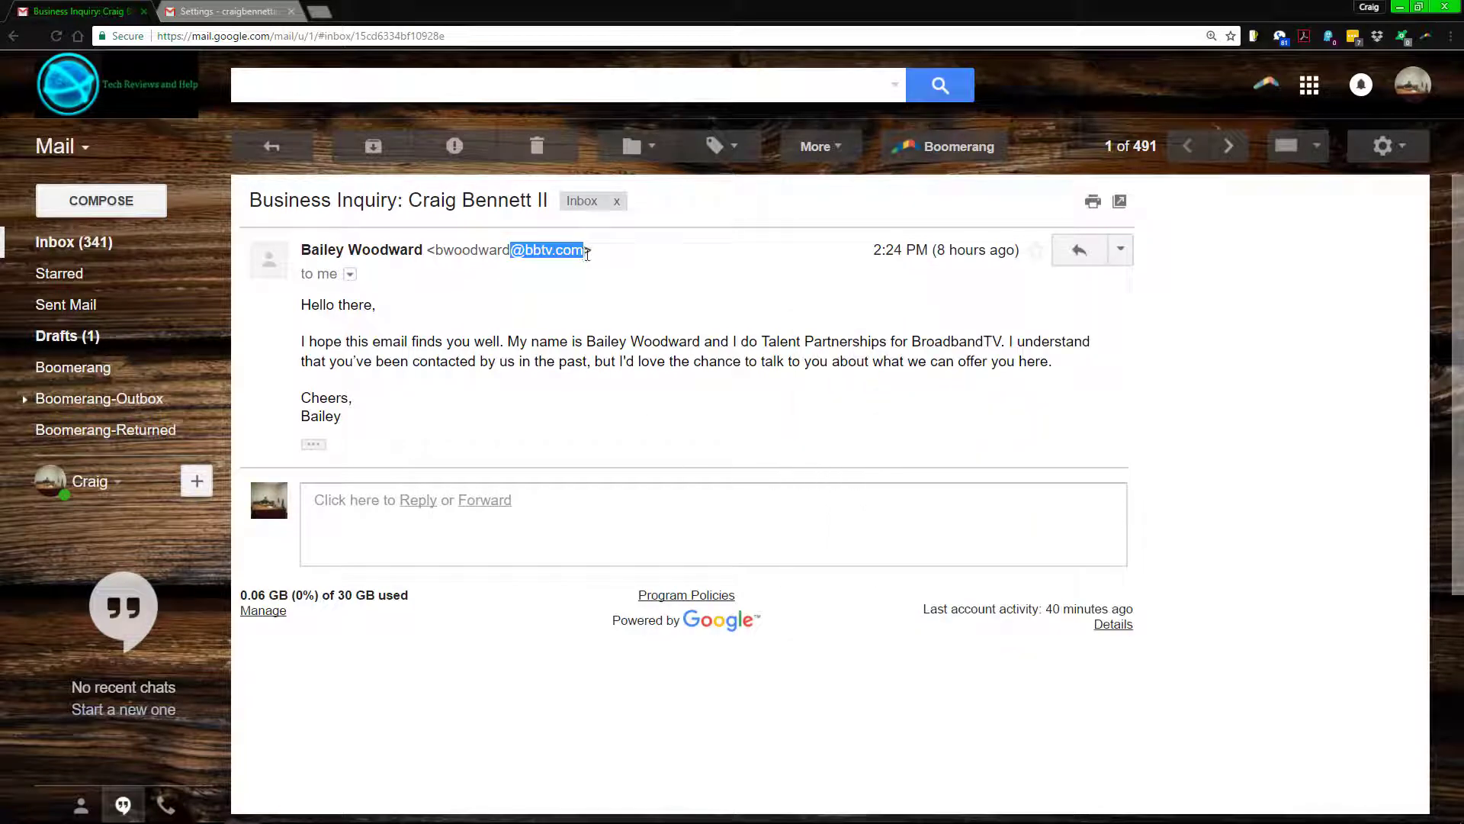
pyautogui.click(618, 297)
pyautogui.doubleClick(456, 247)
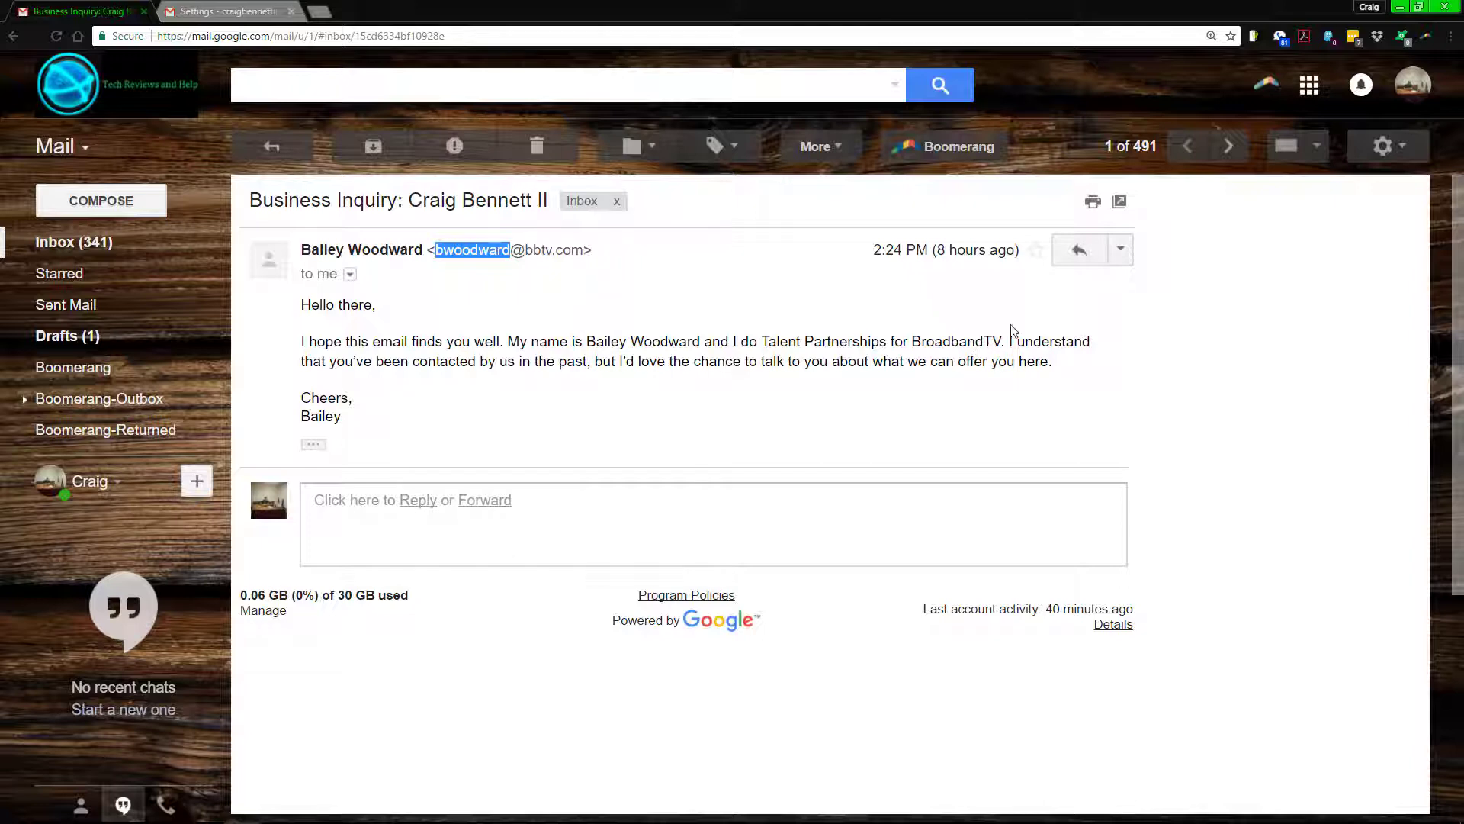
pyautogui.click(1120, 249)
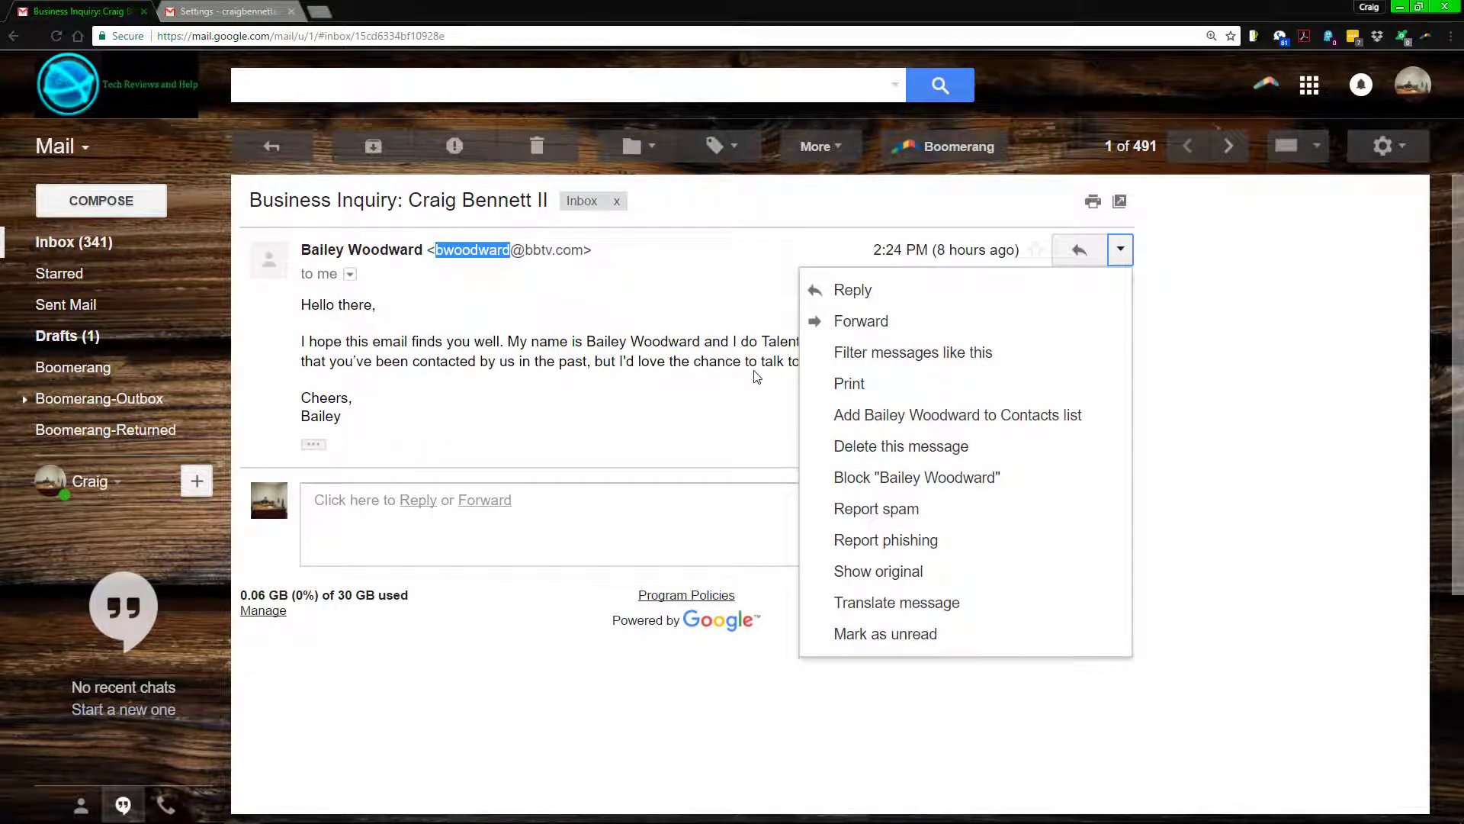
pyautogui.click(880, 362)
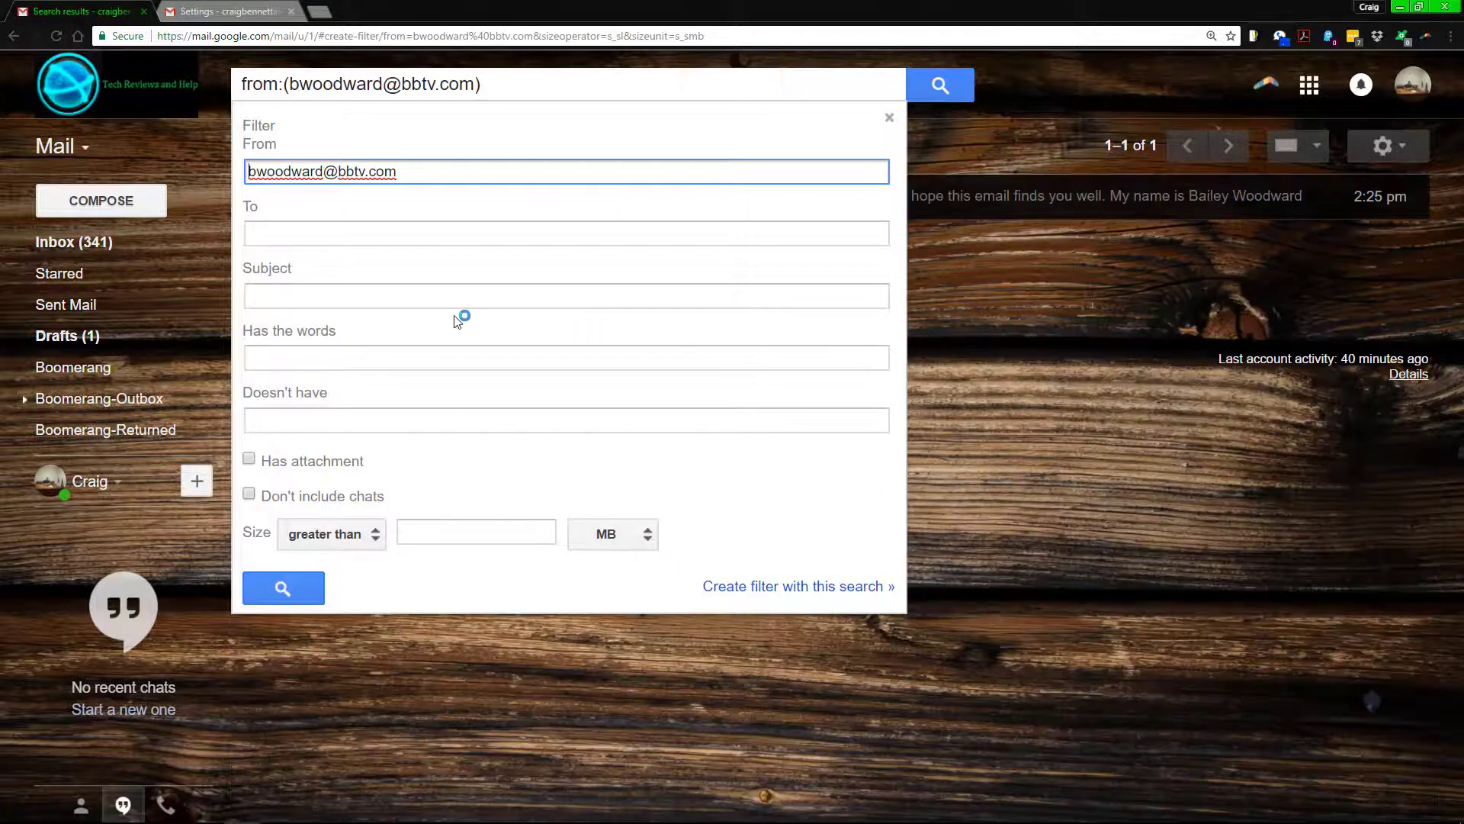
pyautogui.doubleClick(321, 171)
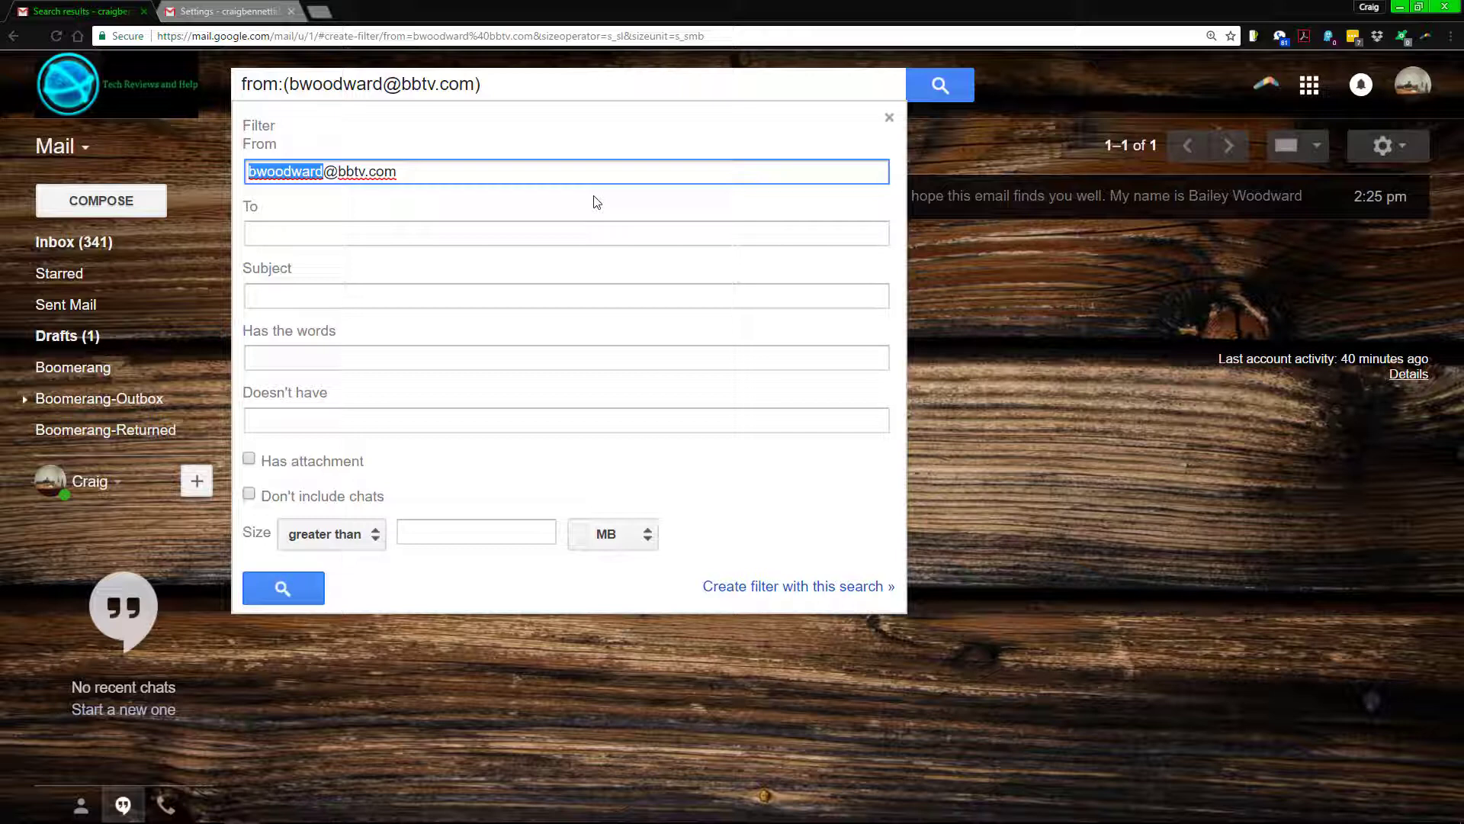
pyautogui.press('BackSpace')
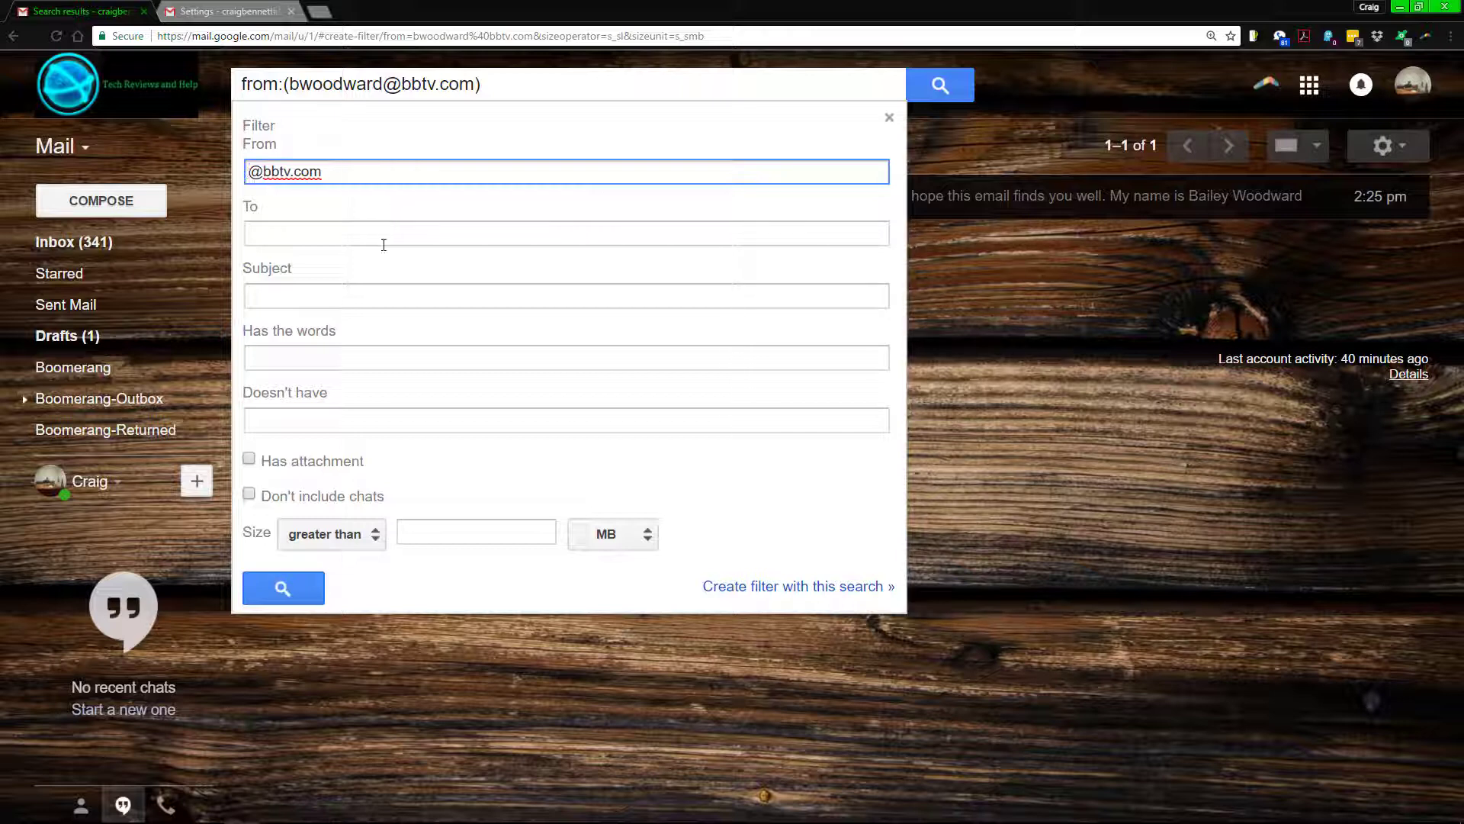
pyautogui.click(334, 172)
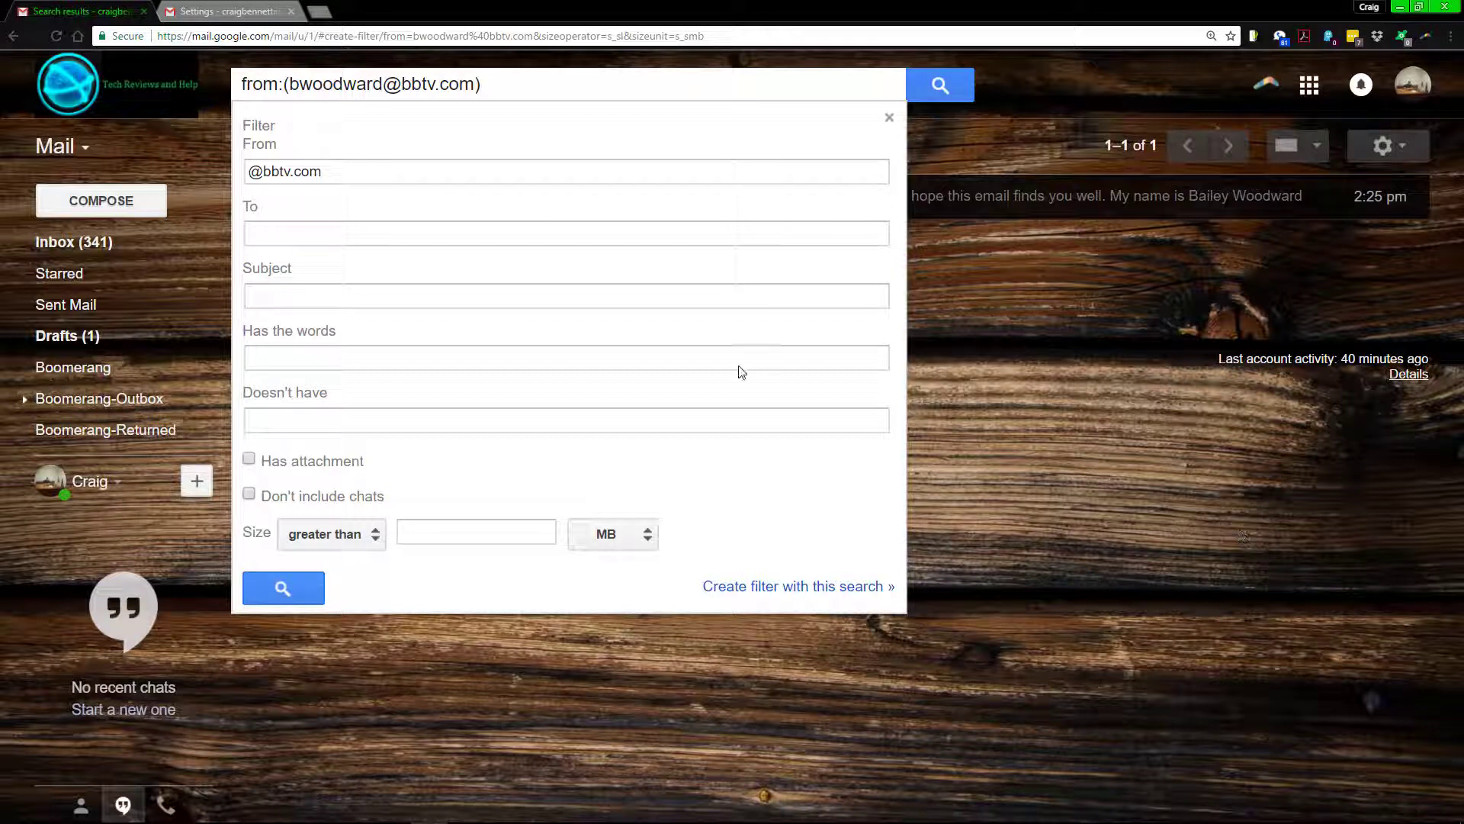
pyautogui.moveTo(328, 169); pyautogui.dragTo(272, 162)
pyautogui.click(342, 172)
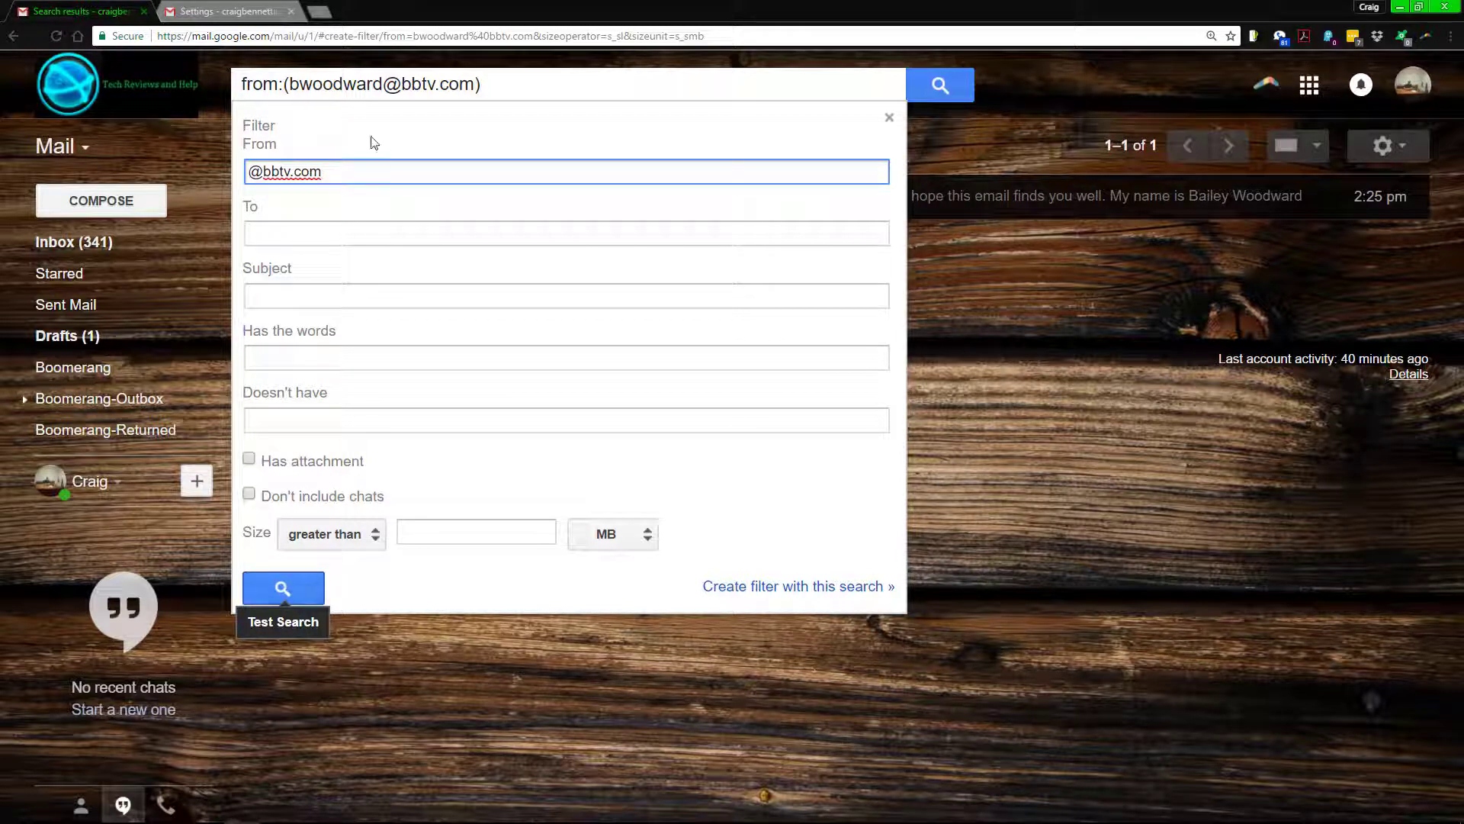
pyautogui.click(290, 584)
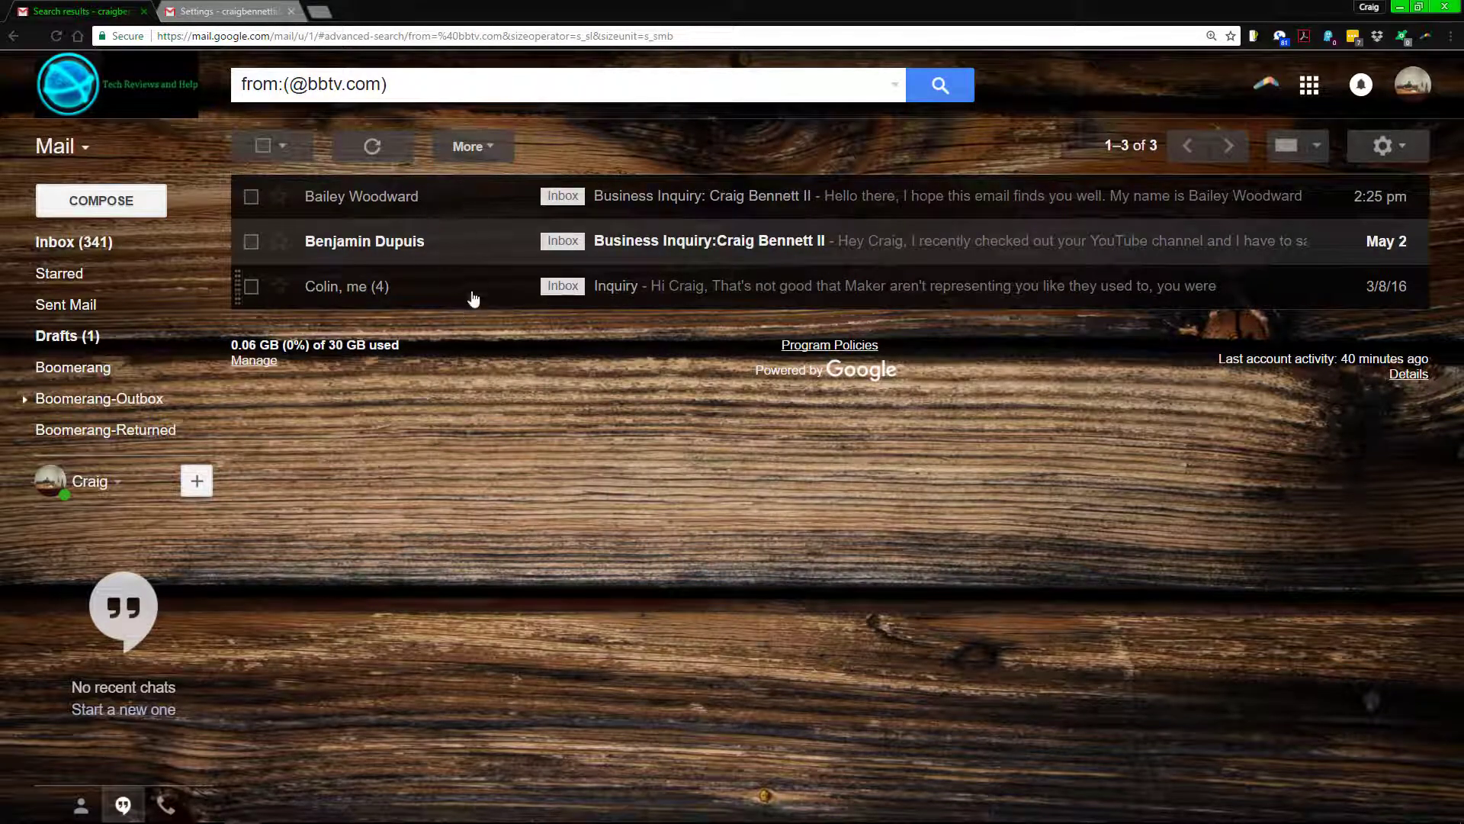
pyautogui.click(381, 198)
pyautogui.hotkey('alt', 'Left')
pyautogui.click(430, 242)
pyautogui.hotkey('alt', 'Left')
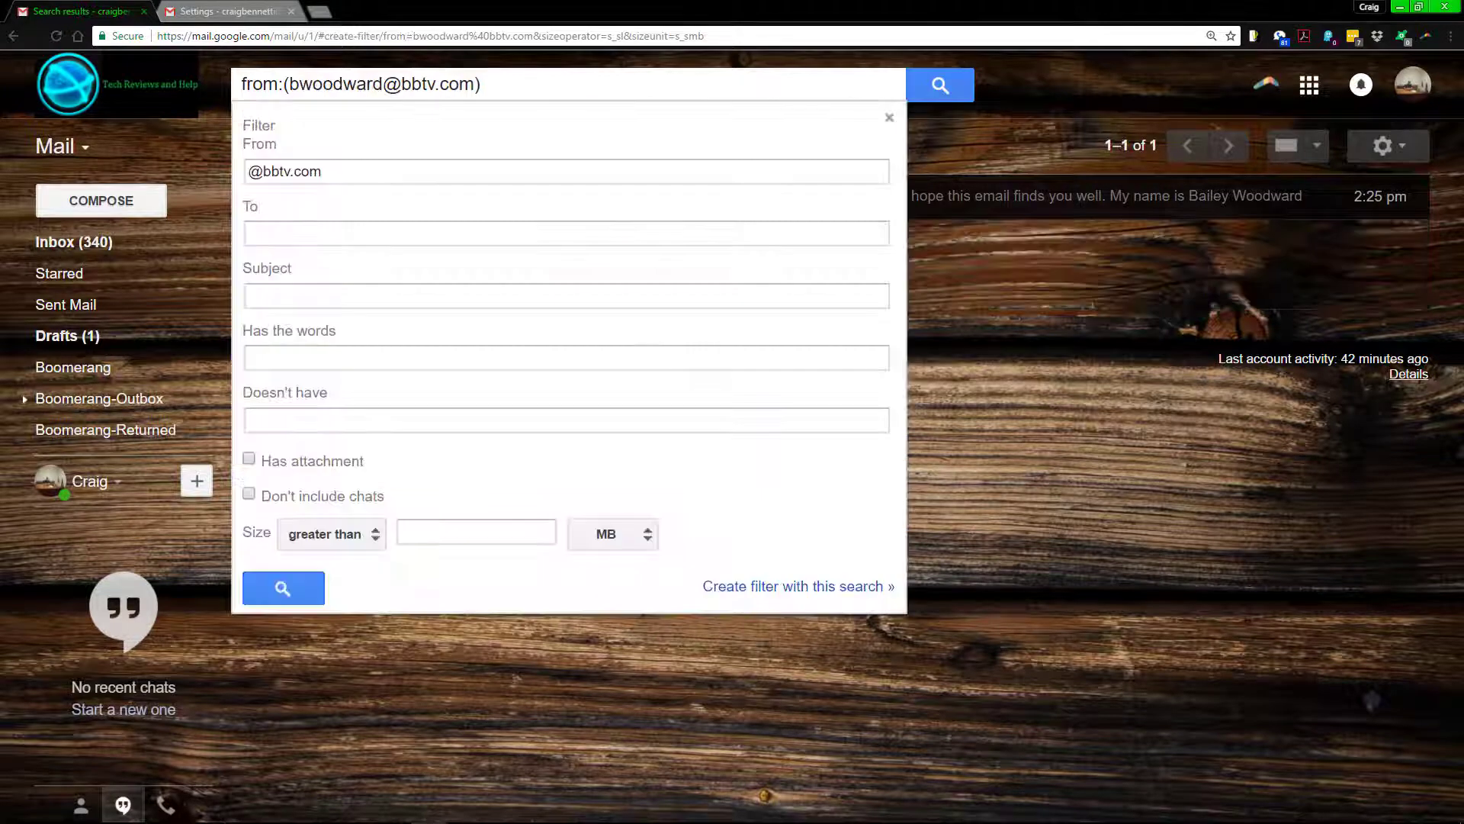
pyautogui.moveTo(327, 176); pyautogui.dragTo(264, 174)
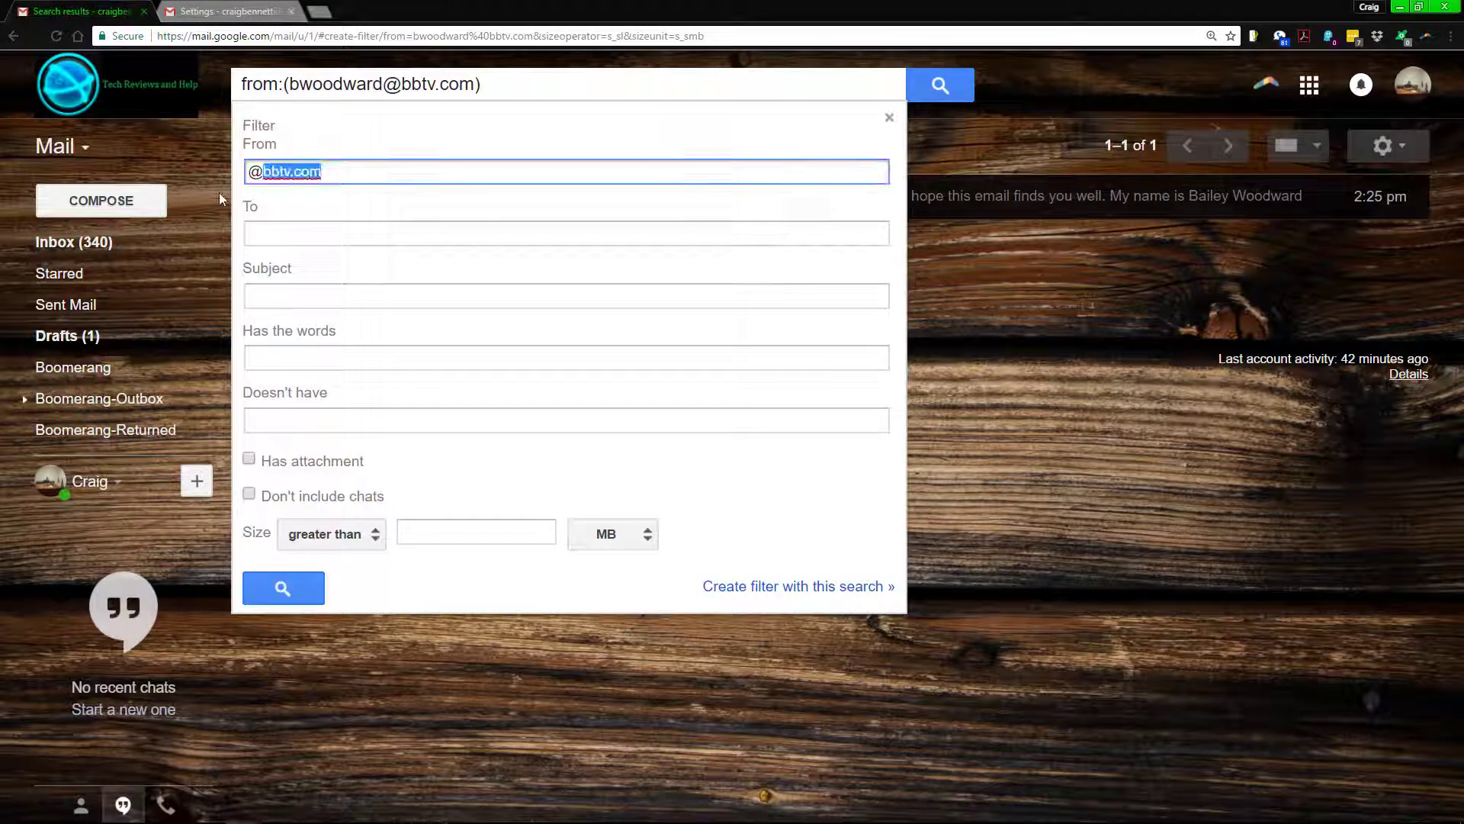
pyautogui.click(351, 190)
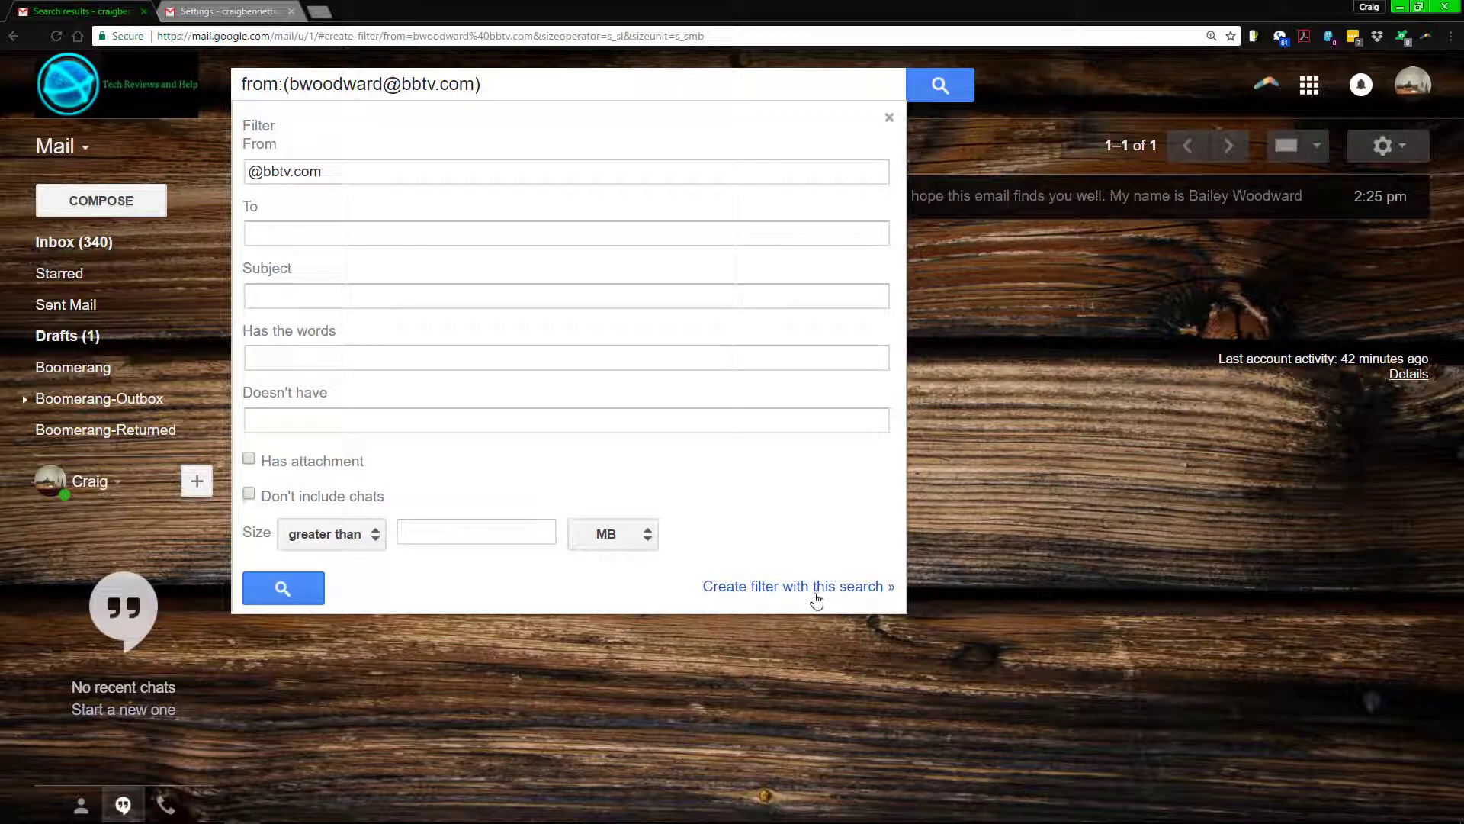
pyautogui.click(425, 353)
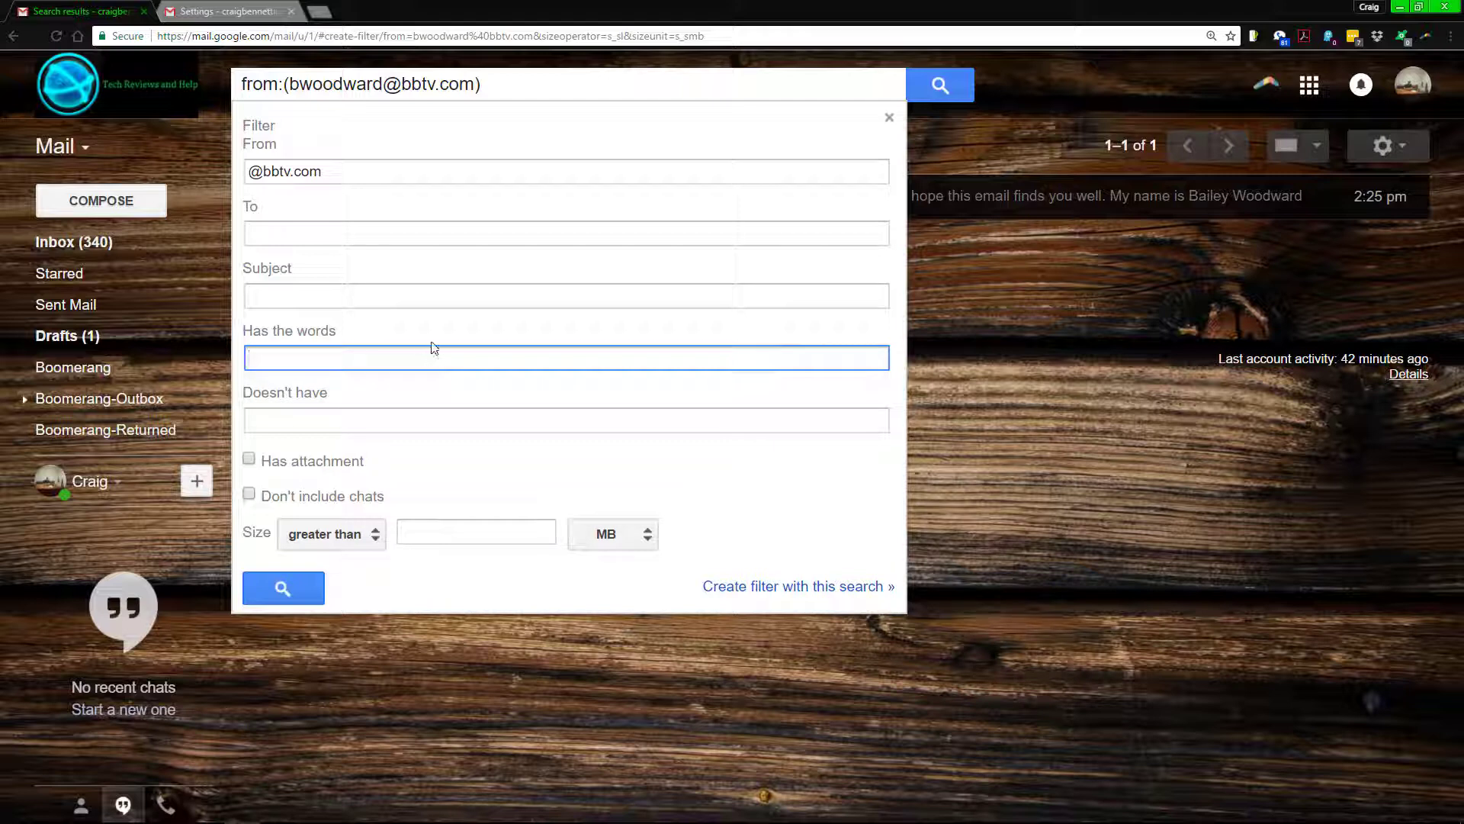
pyautogui.moveTo(328, 173); pyautogui.dragTo(247, 173)
pyautogui.click(349, 170)
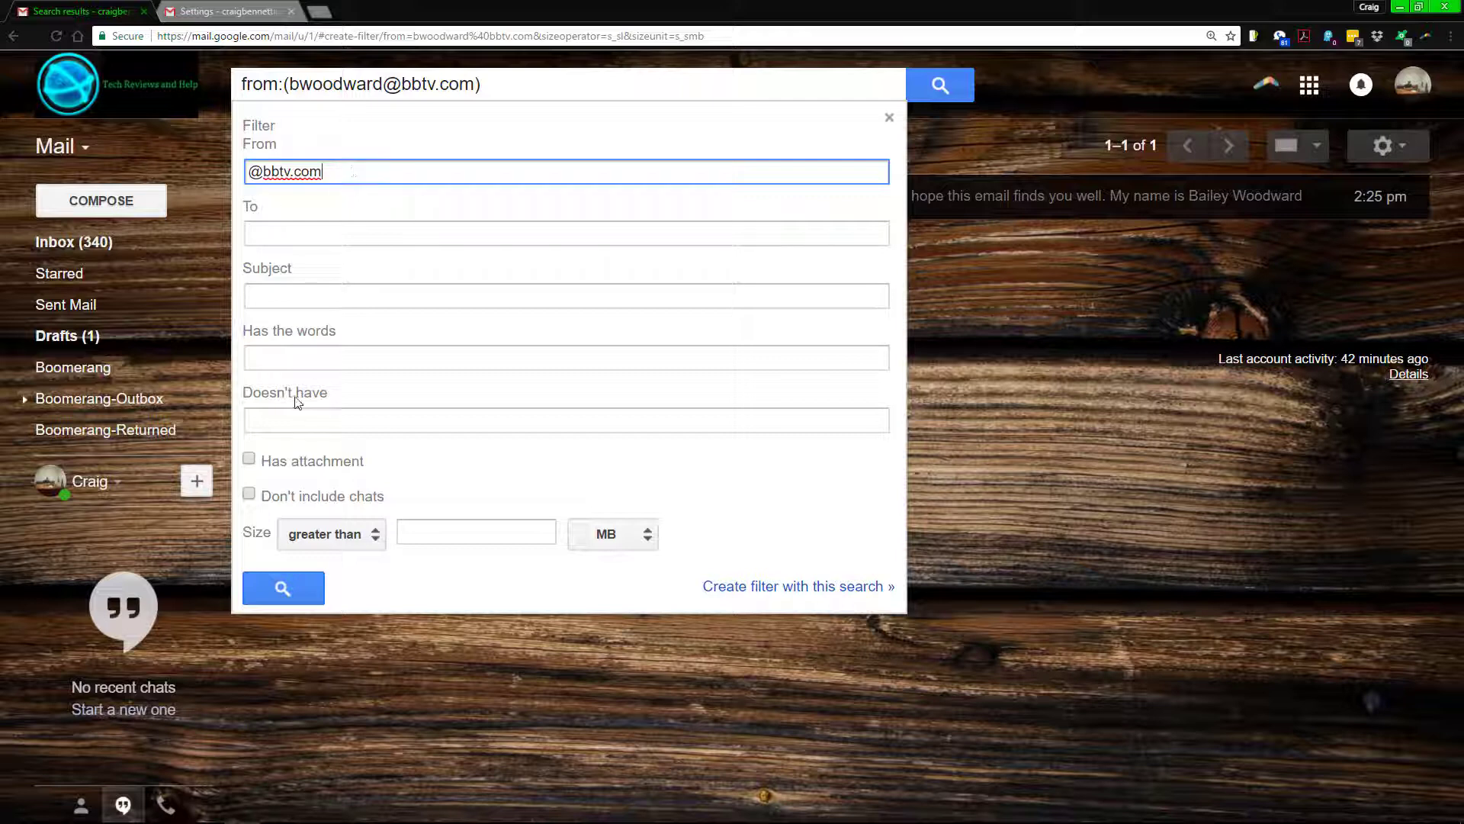
# Try the copied BroadbandTV as the filter's Has the words criterion and clear it again.
pyautogui.click(293, 355)
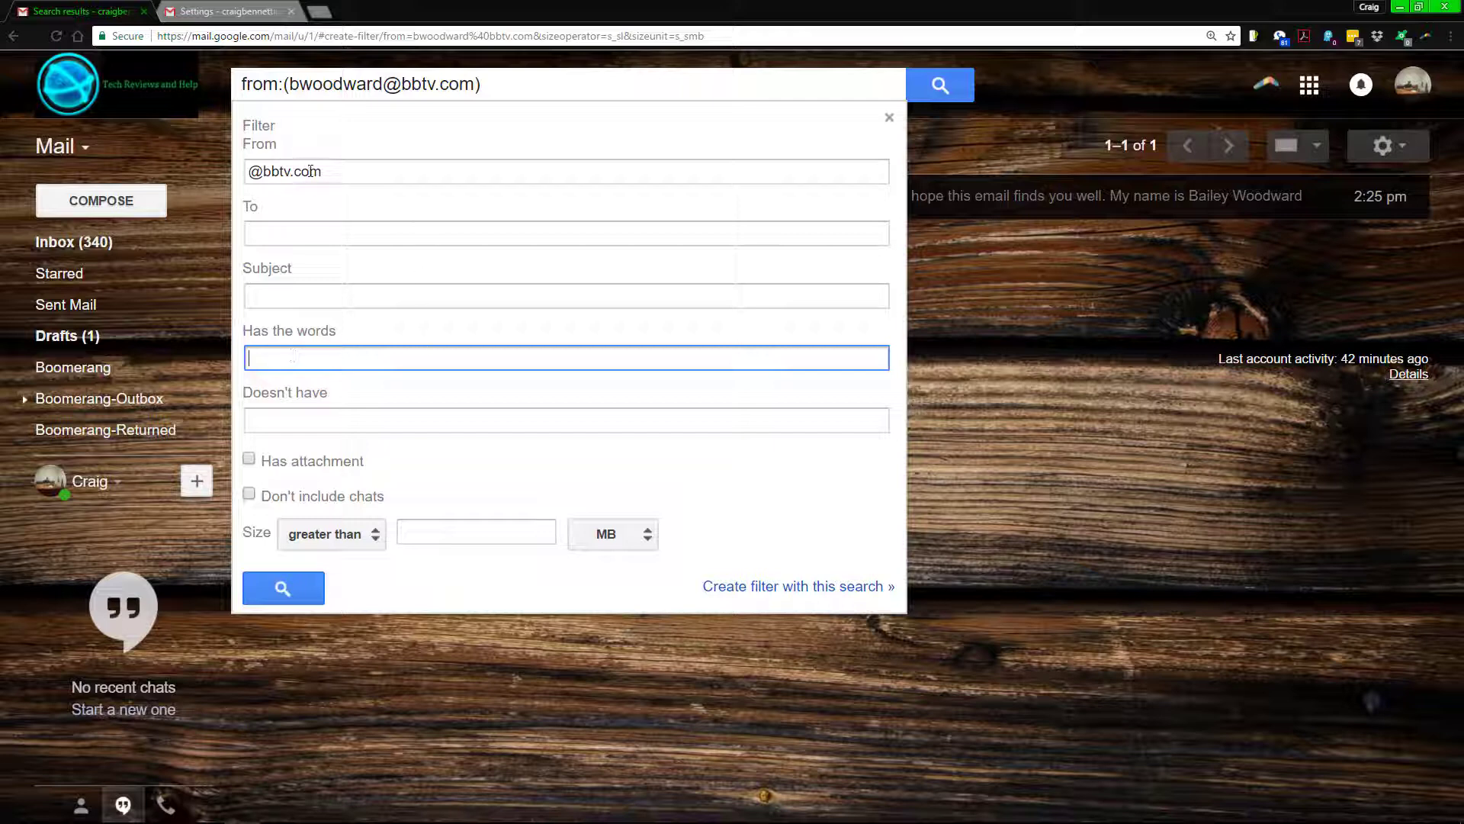
pyautogui.rightClick(314, 352)
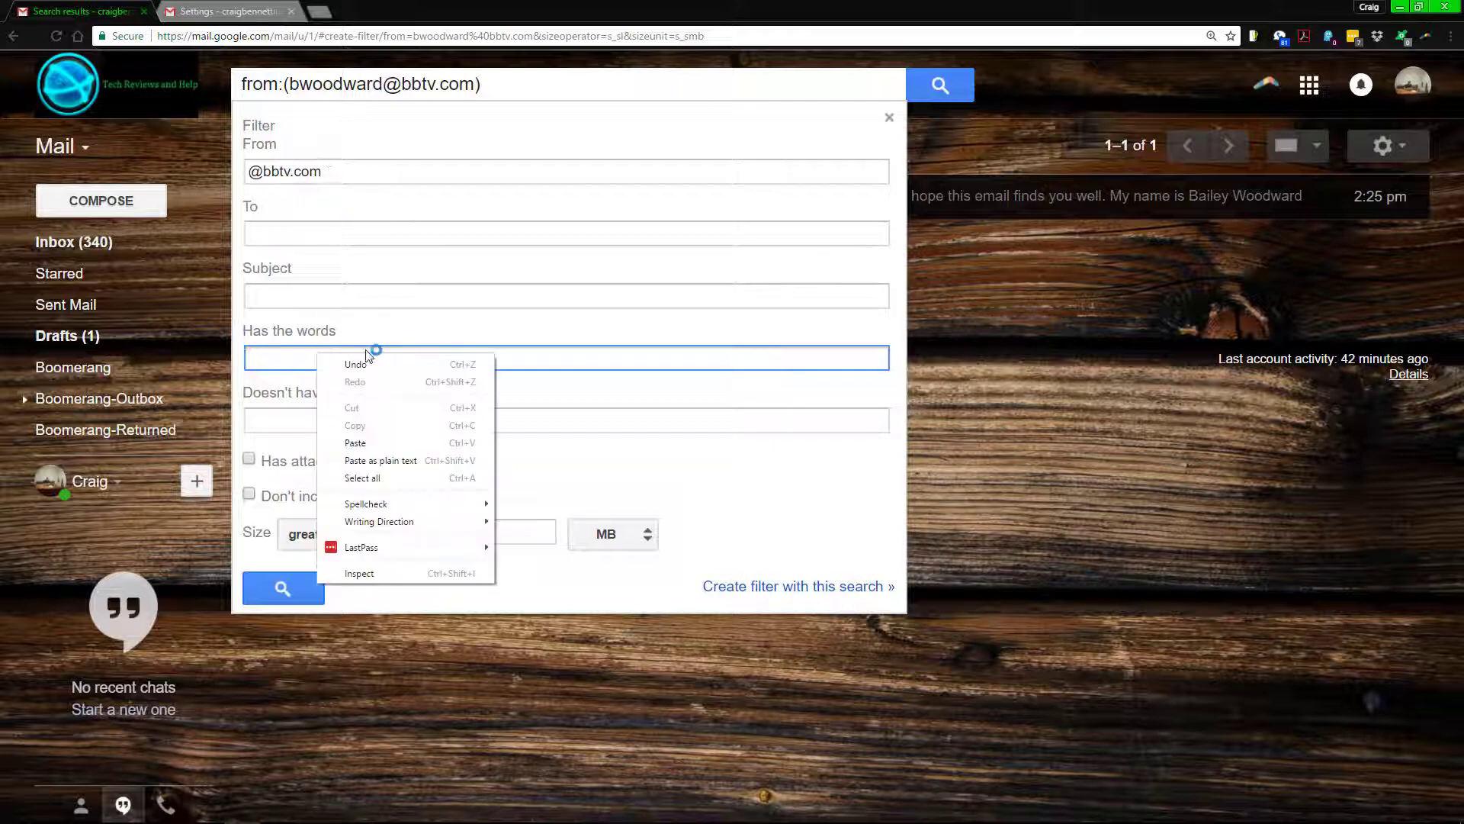
pyautogui.click(297, 318)
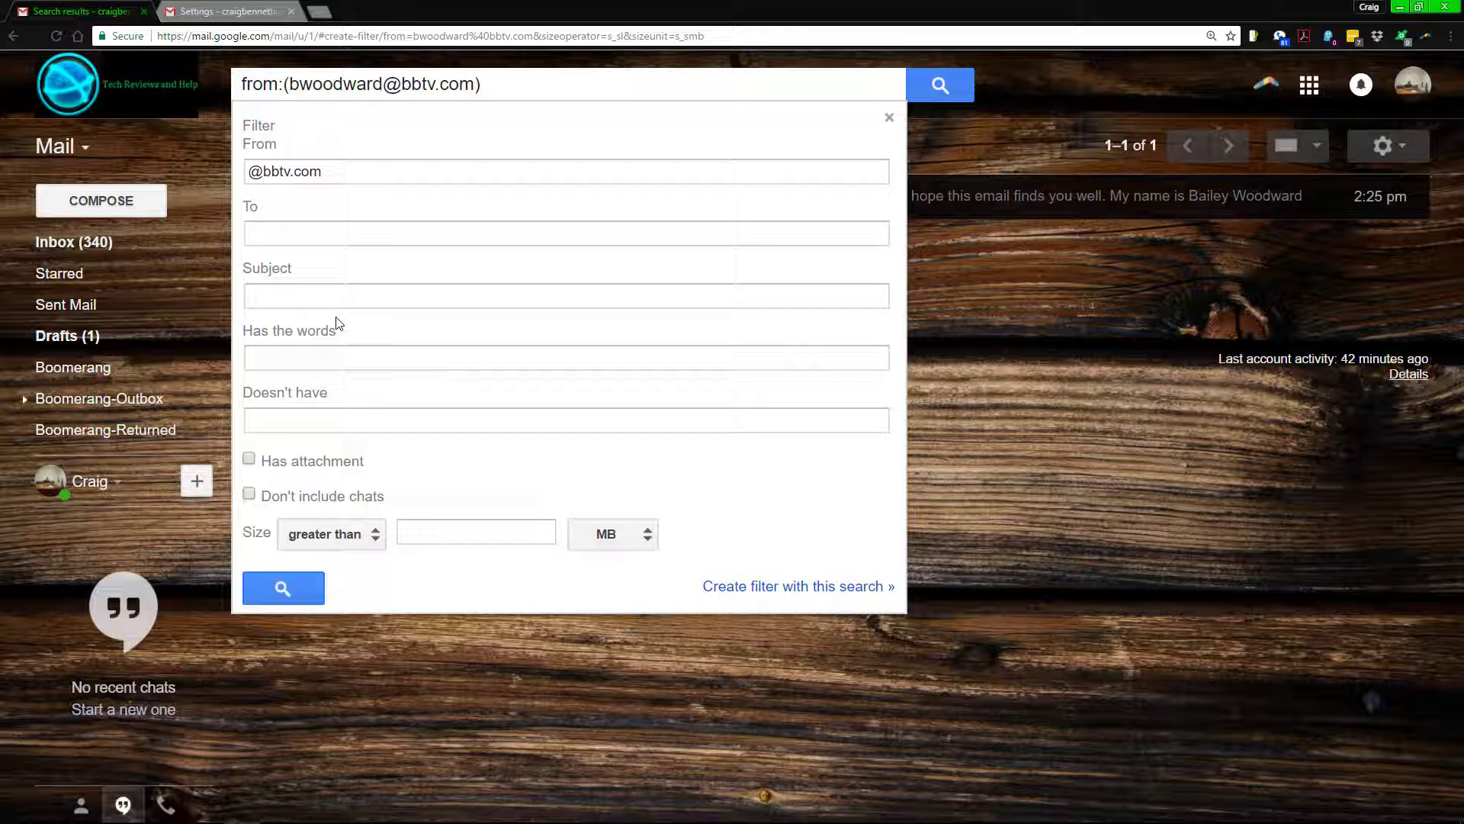
pyautogui.click(339, 357)
pyautogui.rightClick(340, 358)
pyautogui.click(377, 426)
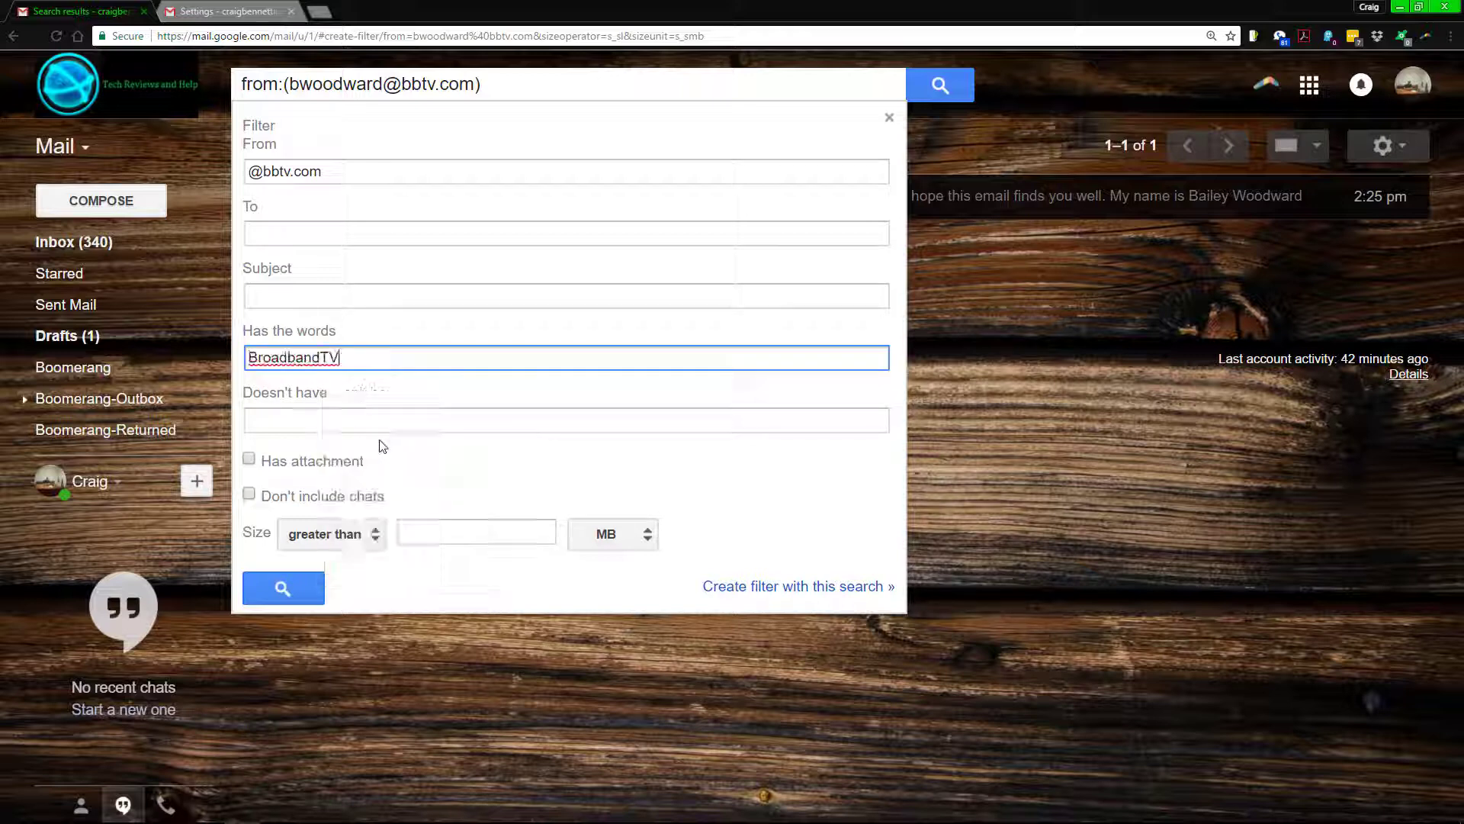
pyautogui.doubleClick(346, 353)
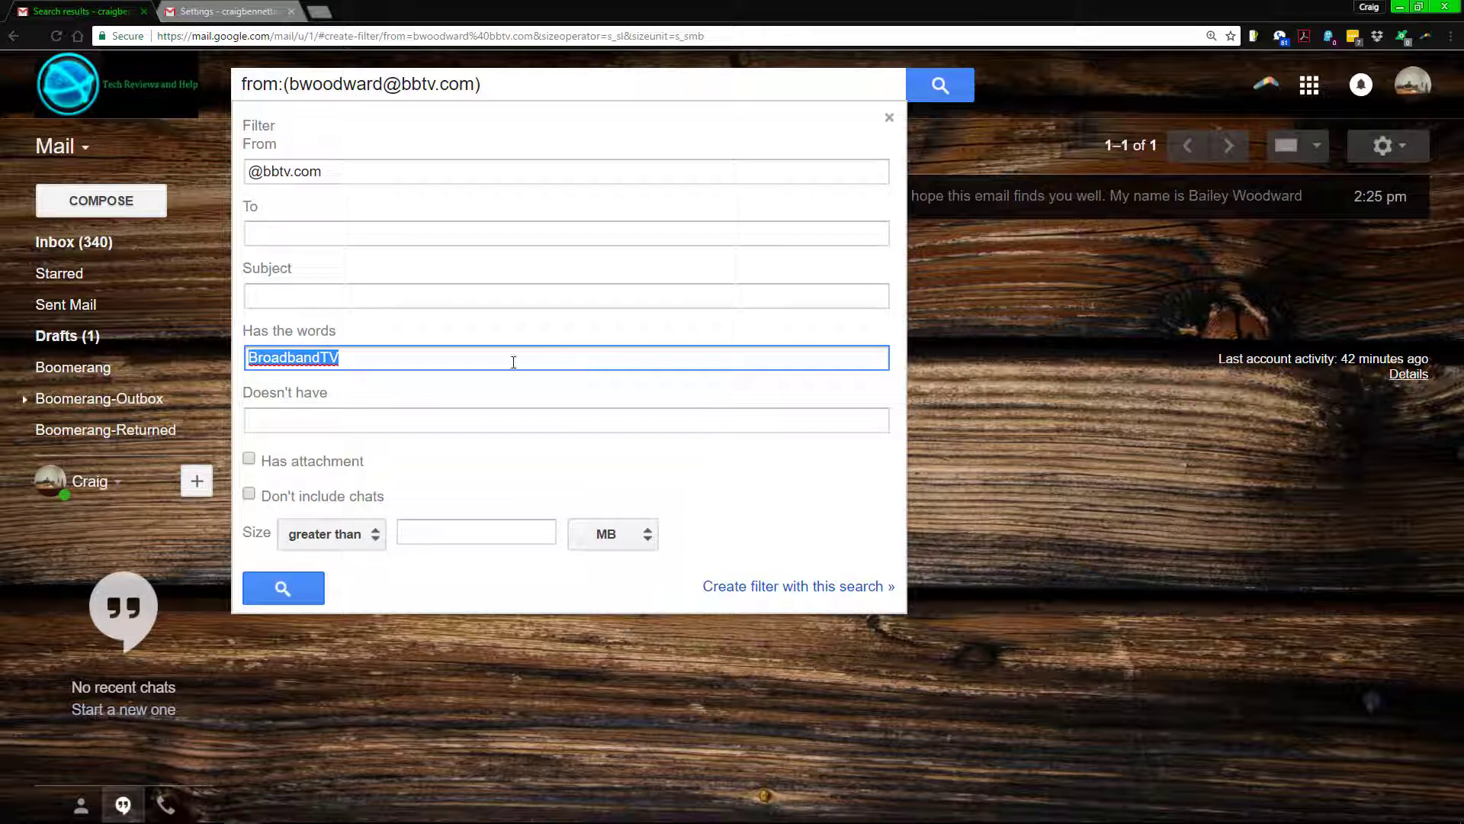
pyautogui.press('BackSpace')
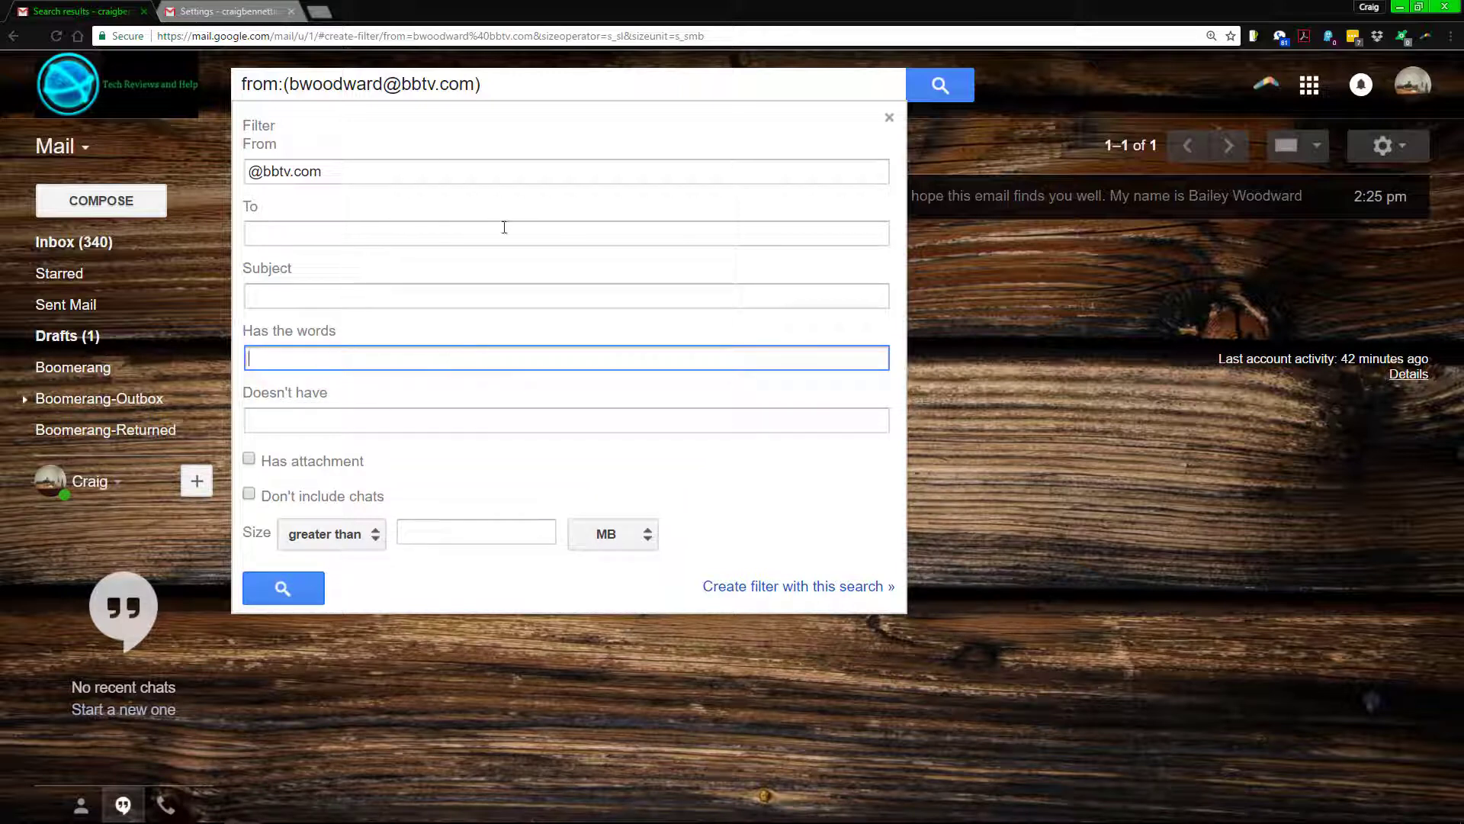
pyautogui.moveTo(324, 180); pyautogui.dragTo(216, 172)
pyautogui.click(317, 172)
pyautogui.click(492, 200)
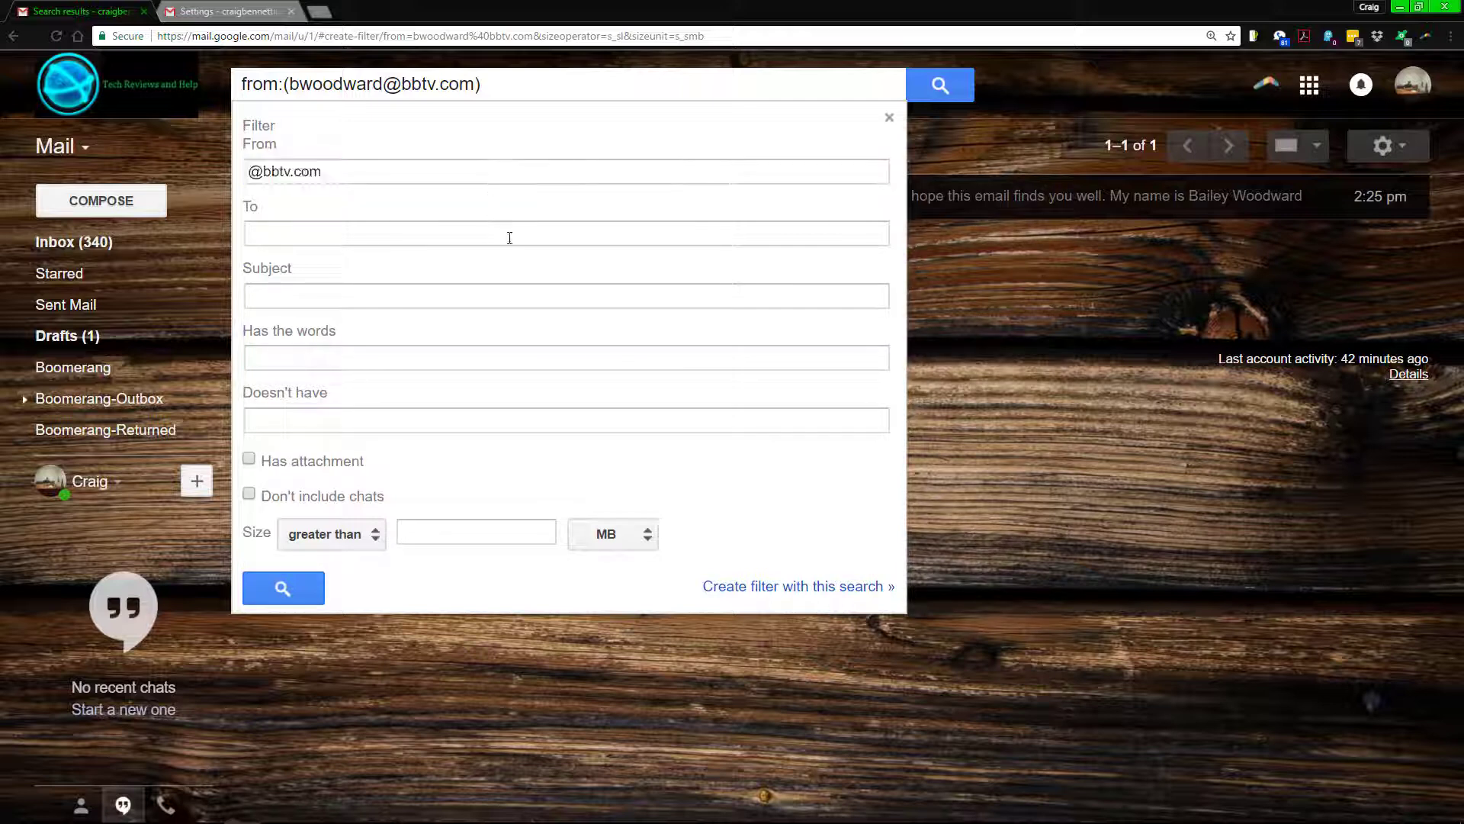
# Create the filter with Delete it, Mark as read and Never mark it as important, also applying it to the matching conversations.
pyautogui.click(824, 588)
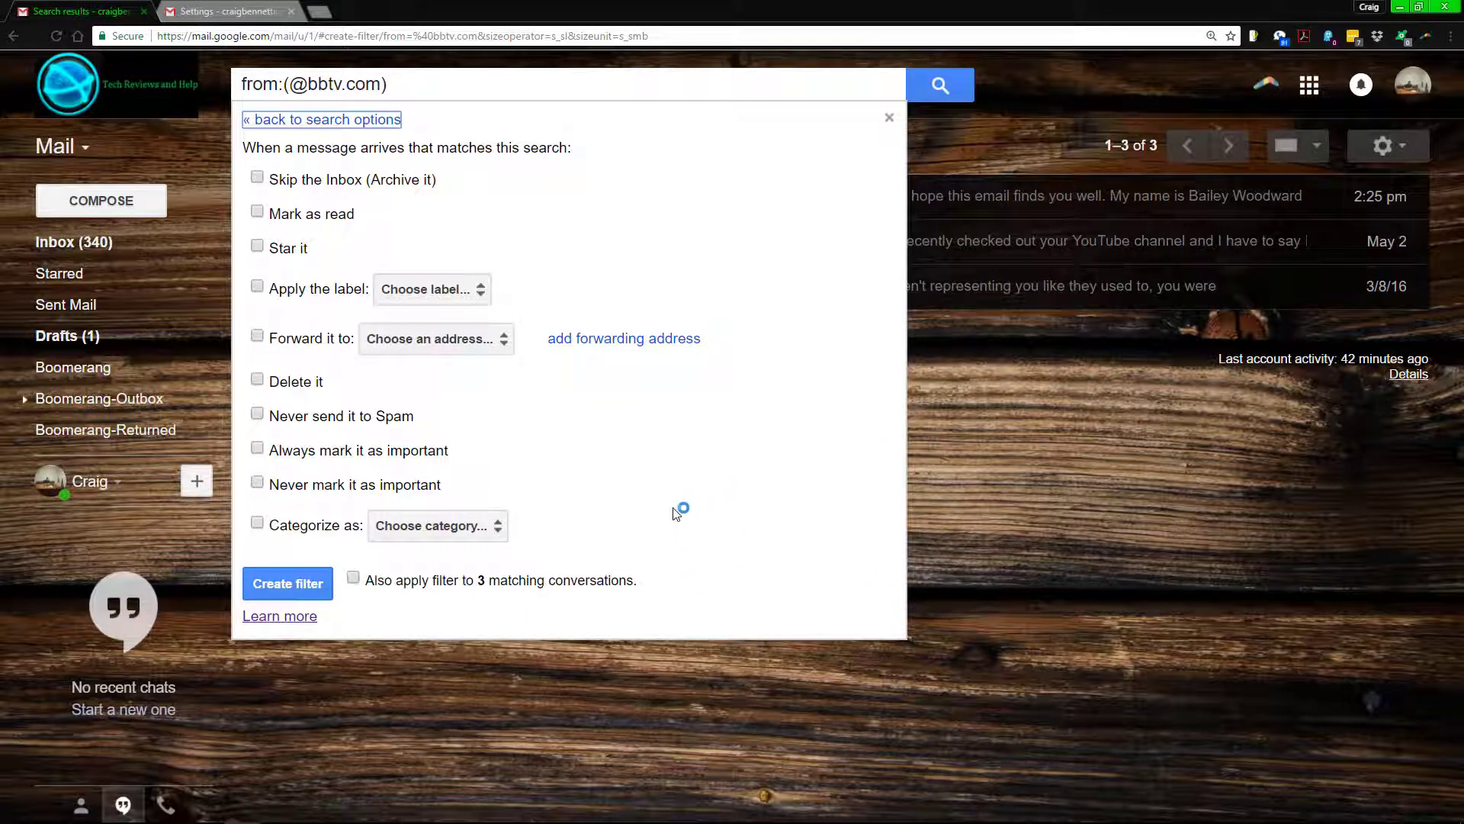
pyautogui.click(257, 380)
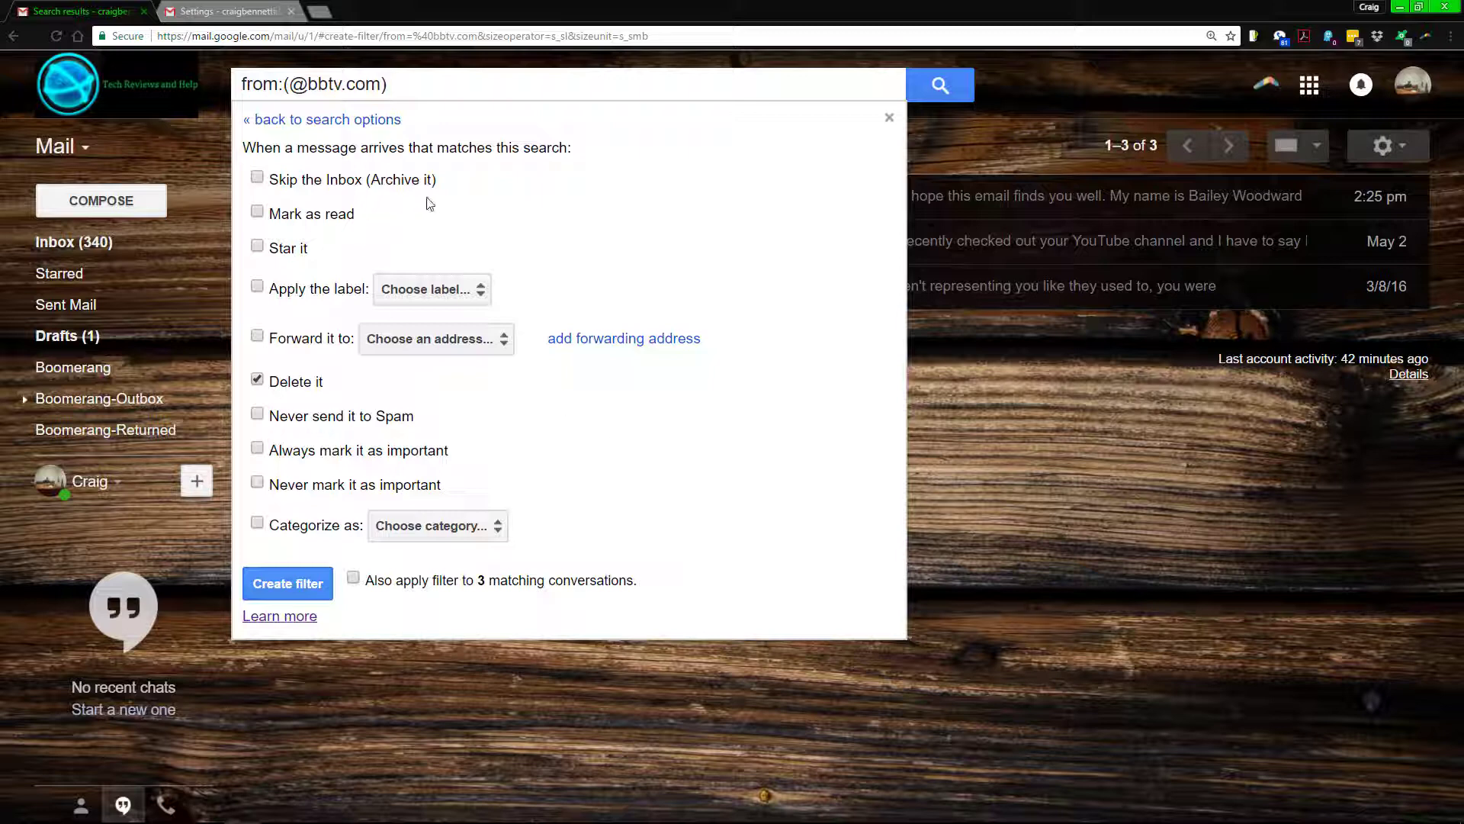
pyautogui.click(345, 215)
pyautogui.click(257, 482)
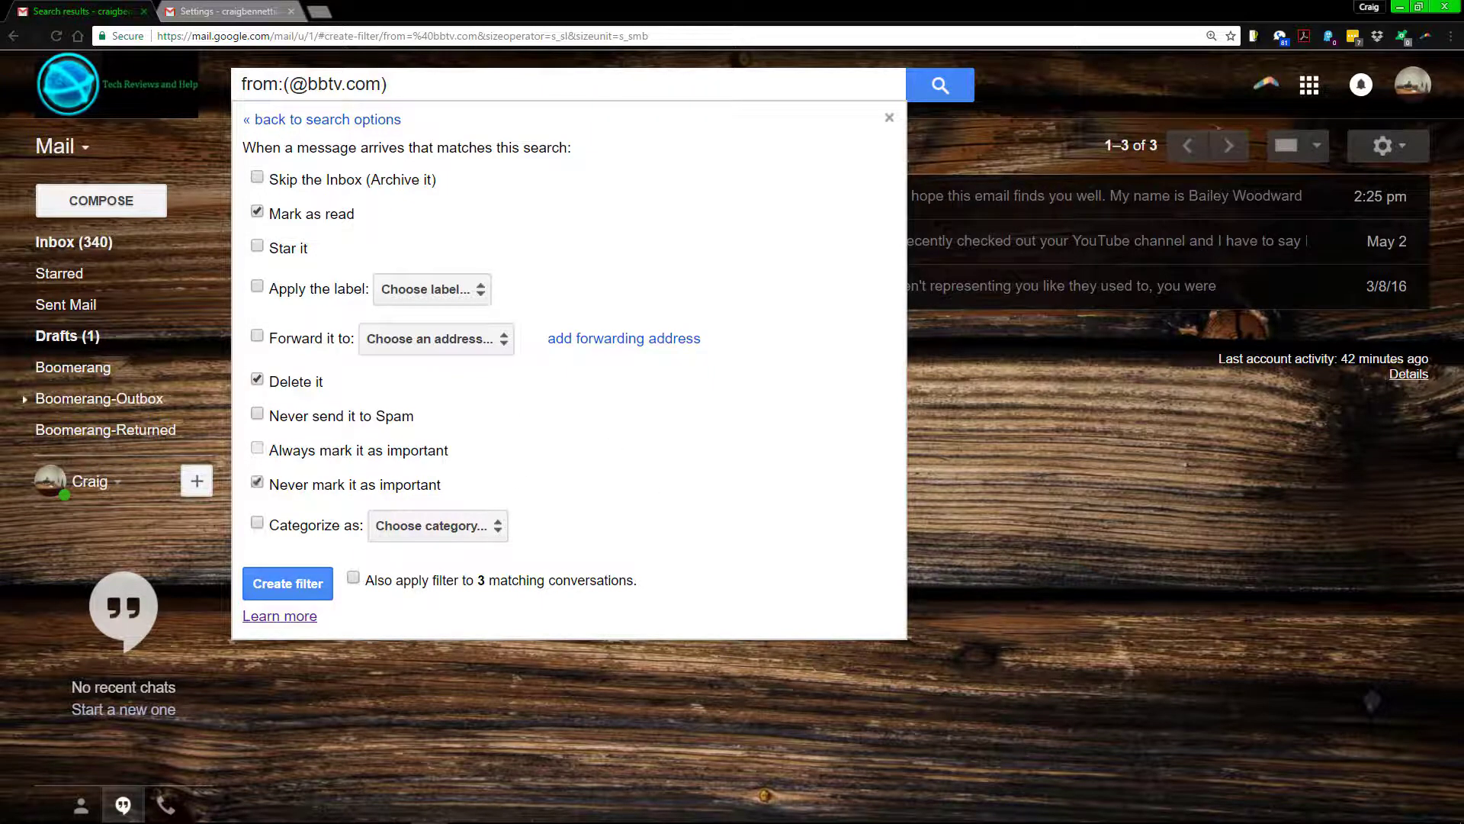
pyautogui.click(543, 583)
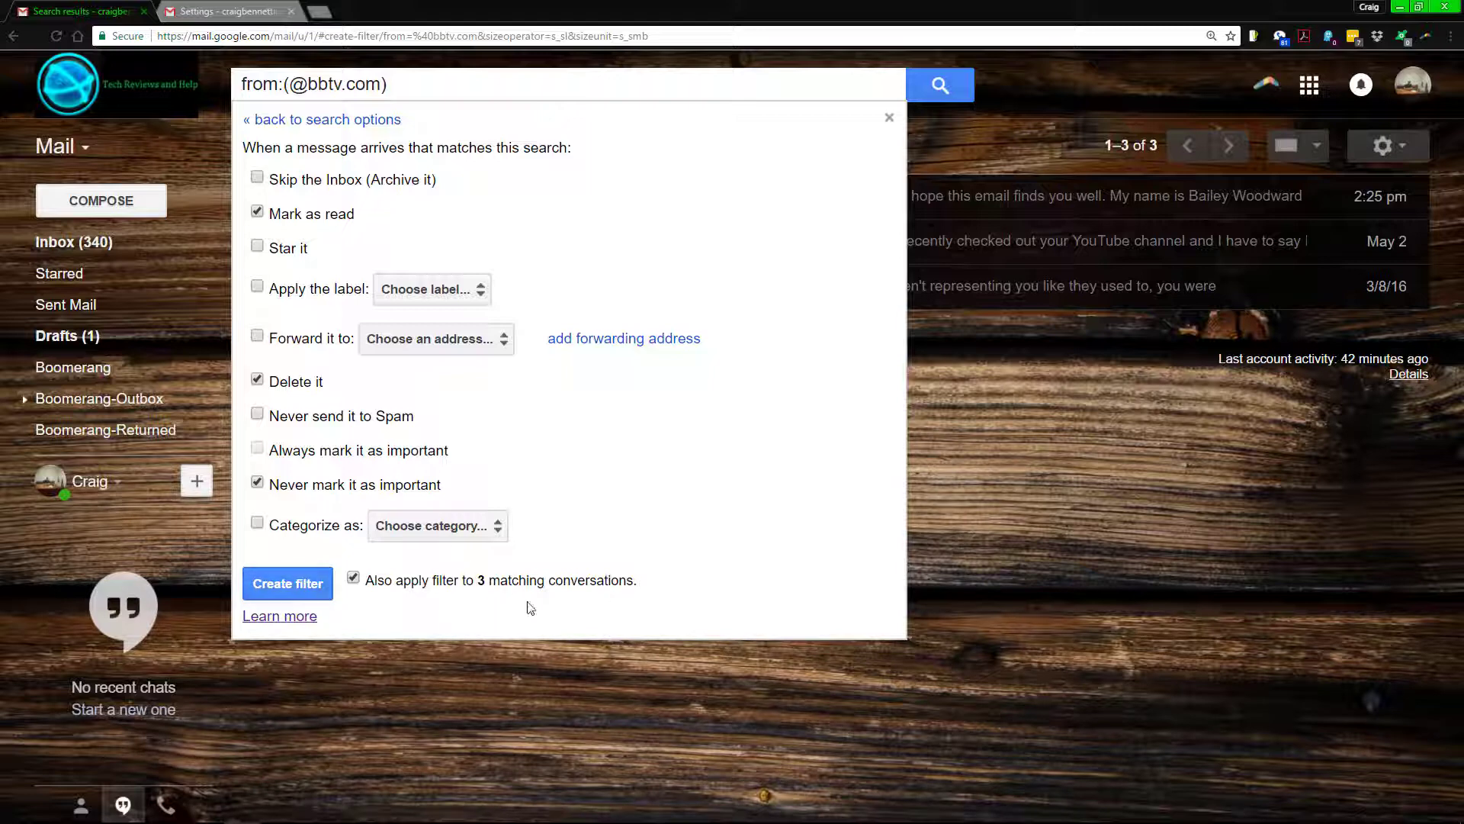
pyautogui.click(273, 590)
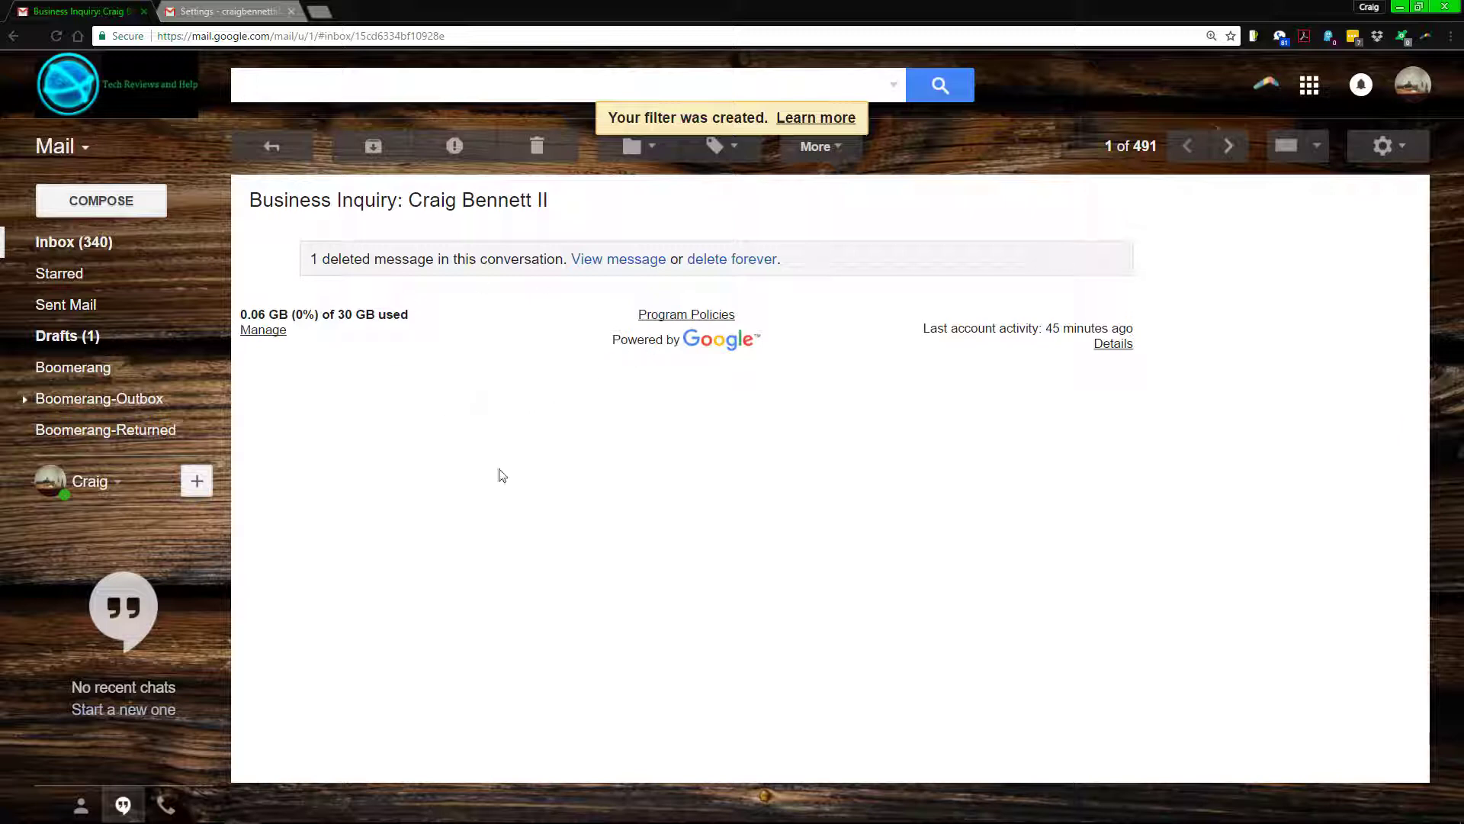
pyautogui.click(610, 259)
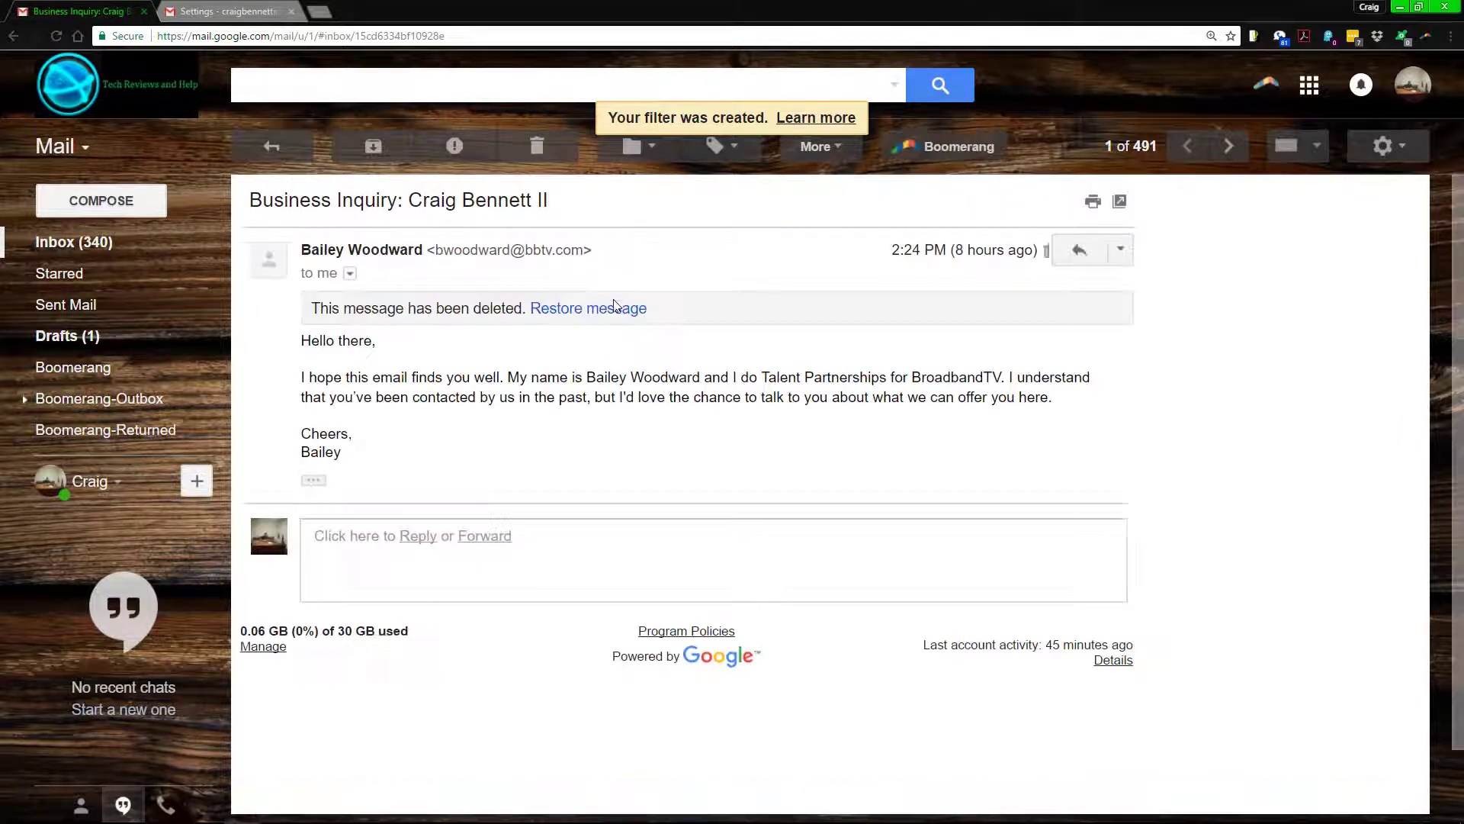
pyautogui.moveTo(514, 249); pyautogui.dragTo(585, 251)
pyautogui.click(1121, 250)
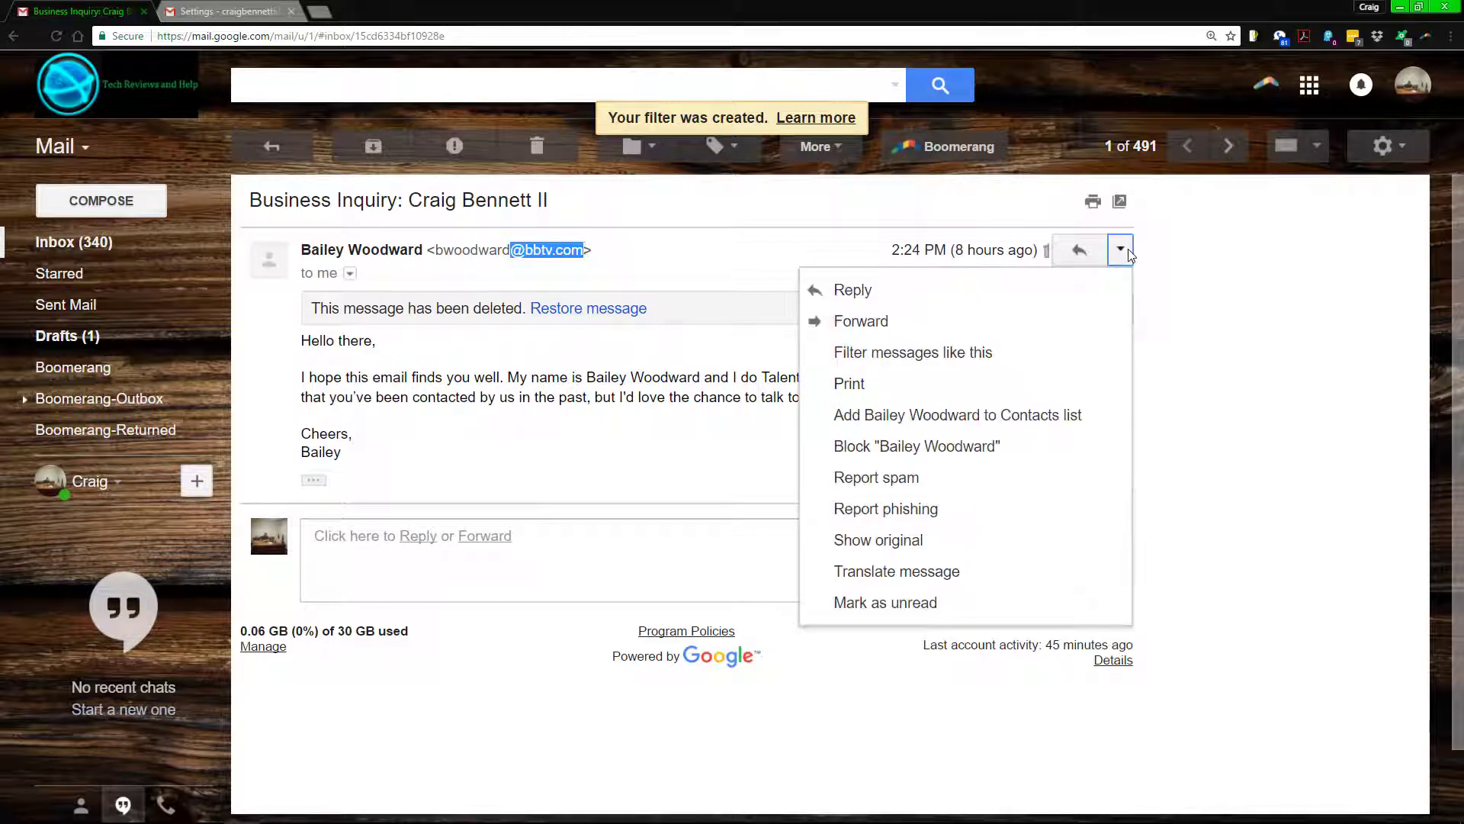
pyautogui.click(946, 351)
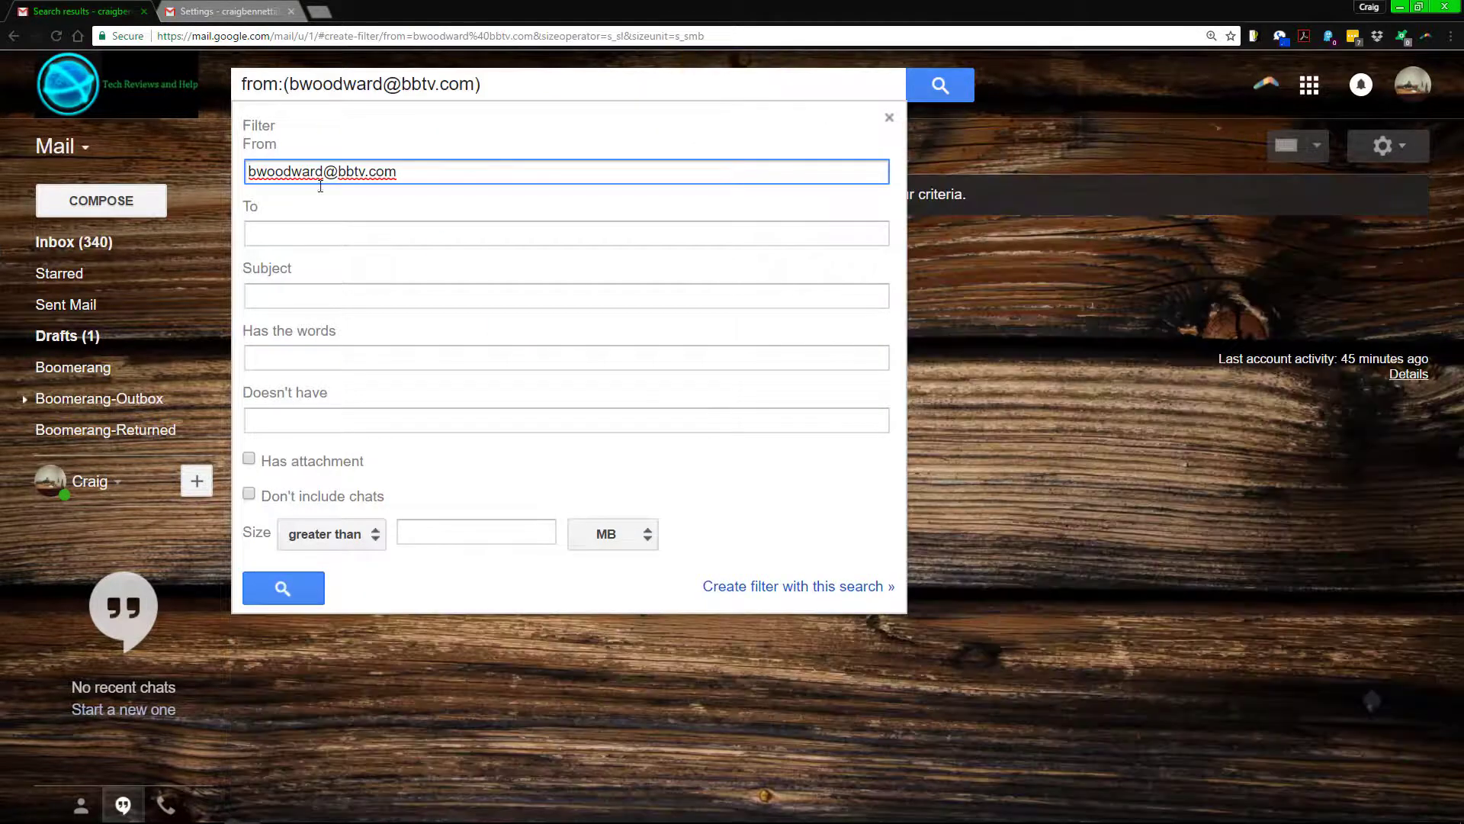
pyautogui.moveTo(245, 172); pyautogui.dragTo(324, 171)
pyautogui.press('BackSpace')
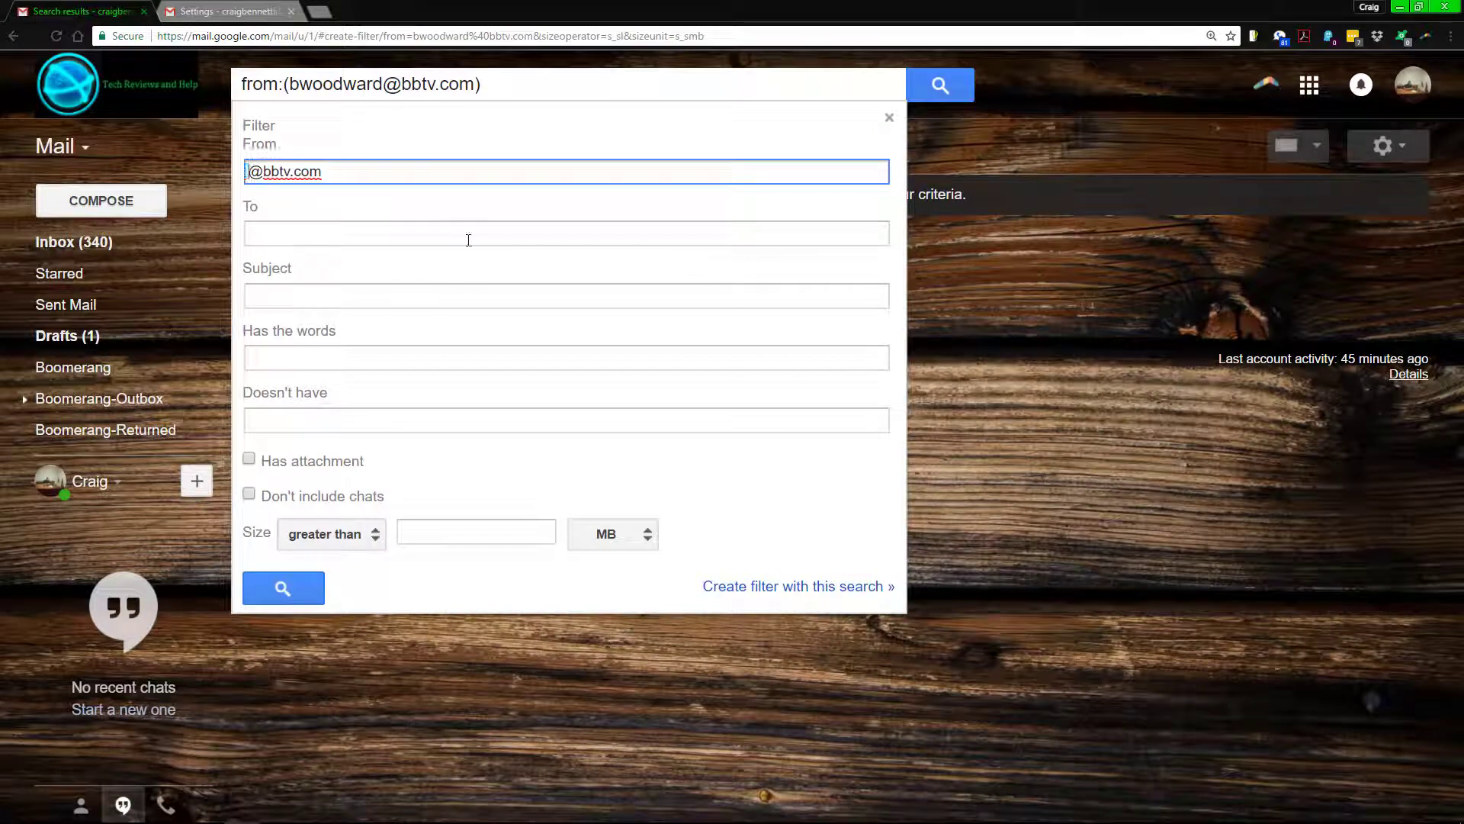
pyautogui.click(294, 589)
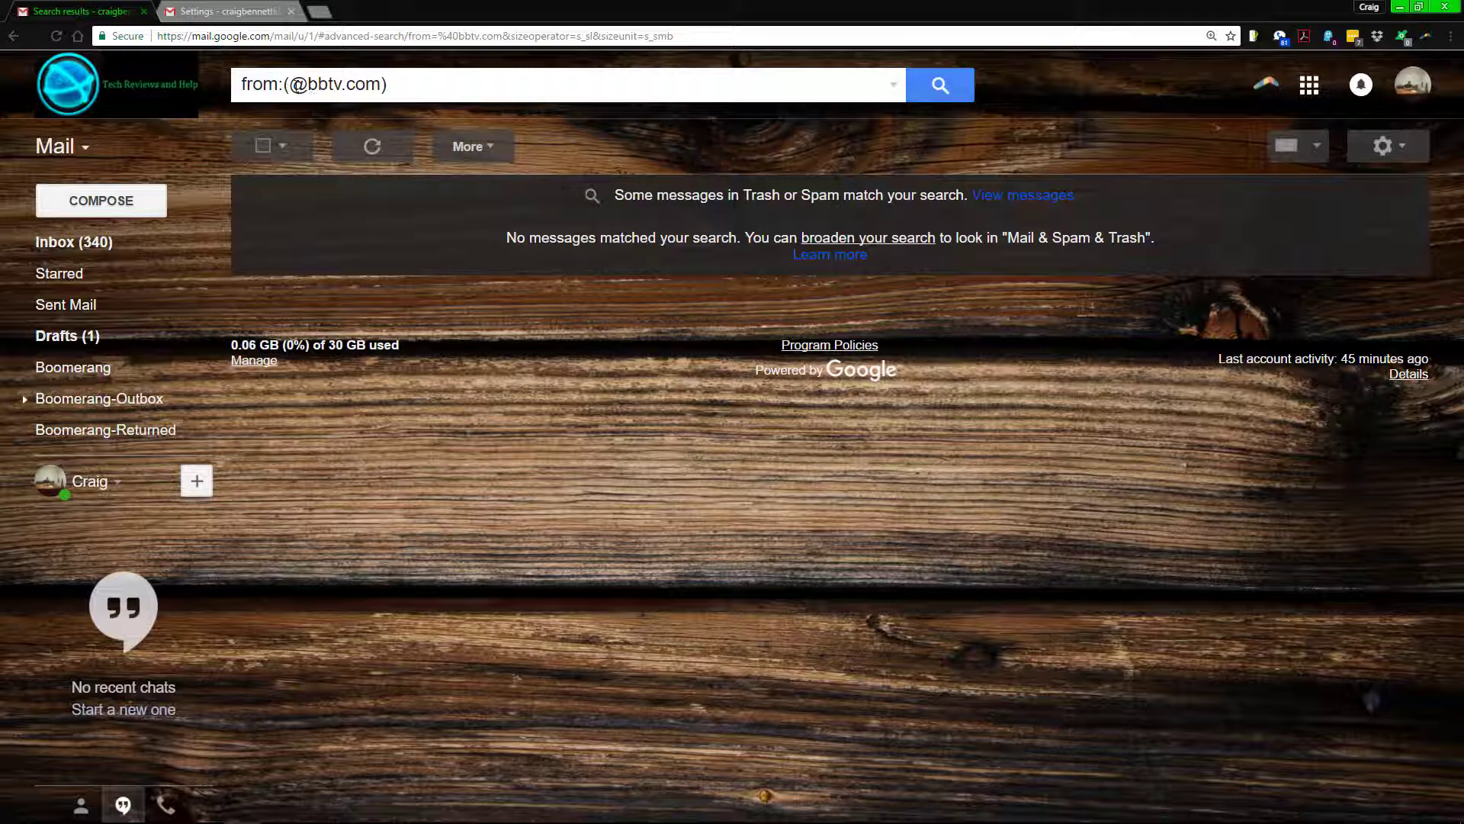
pyautogui.moveTo(289, 83); pyautogui.dragTo(384, 84)
pyautogui.click(561, 483)
# Switch to the open Filters and Blocked Addresses settings and reload the page to refresh the filter list.
pyautogui.click(228, 9)
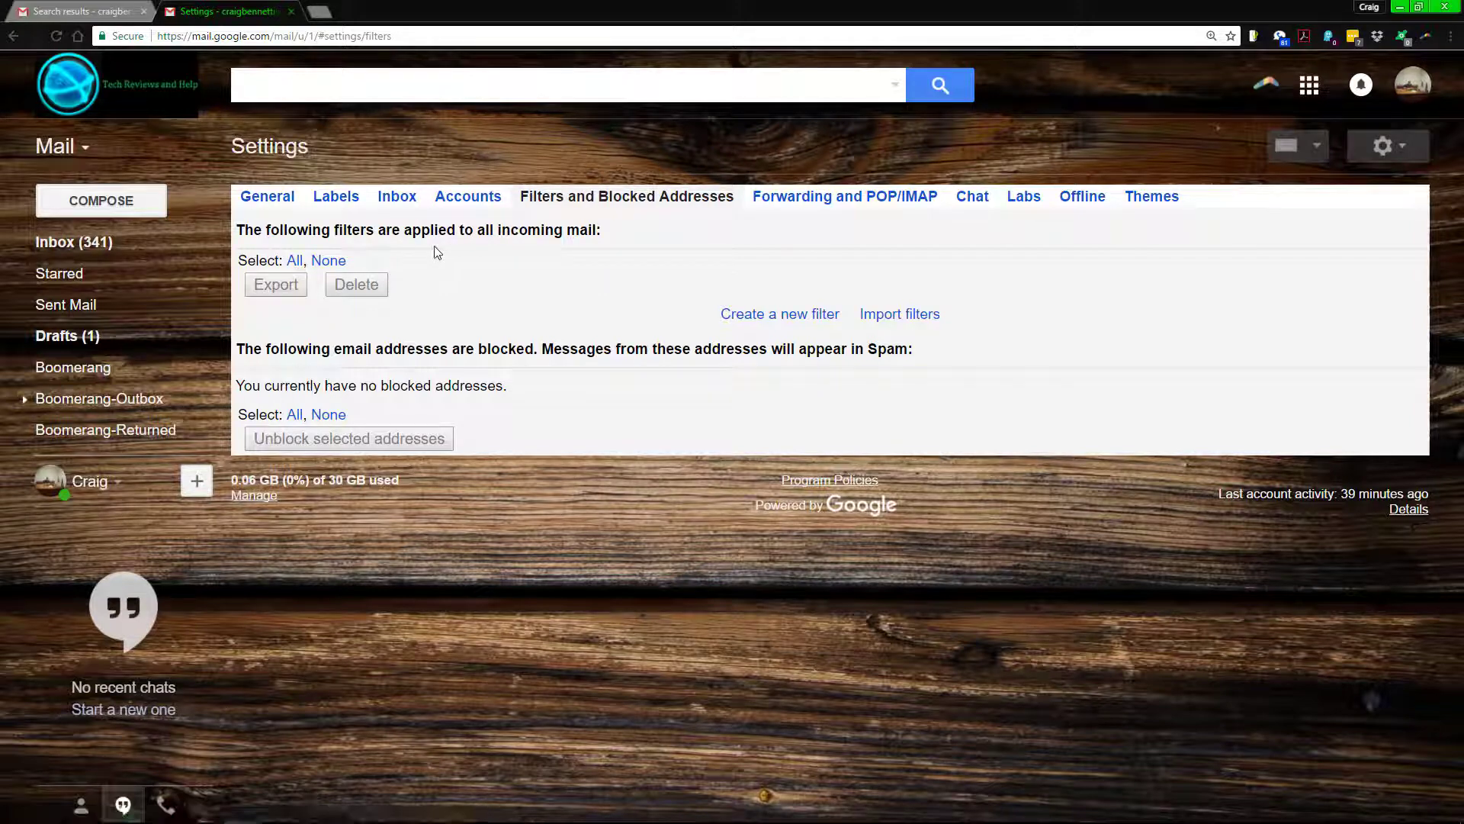
pyautogui.rightClick(729, 132)
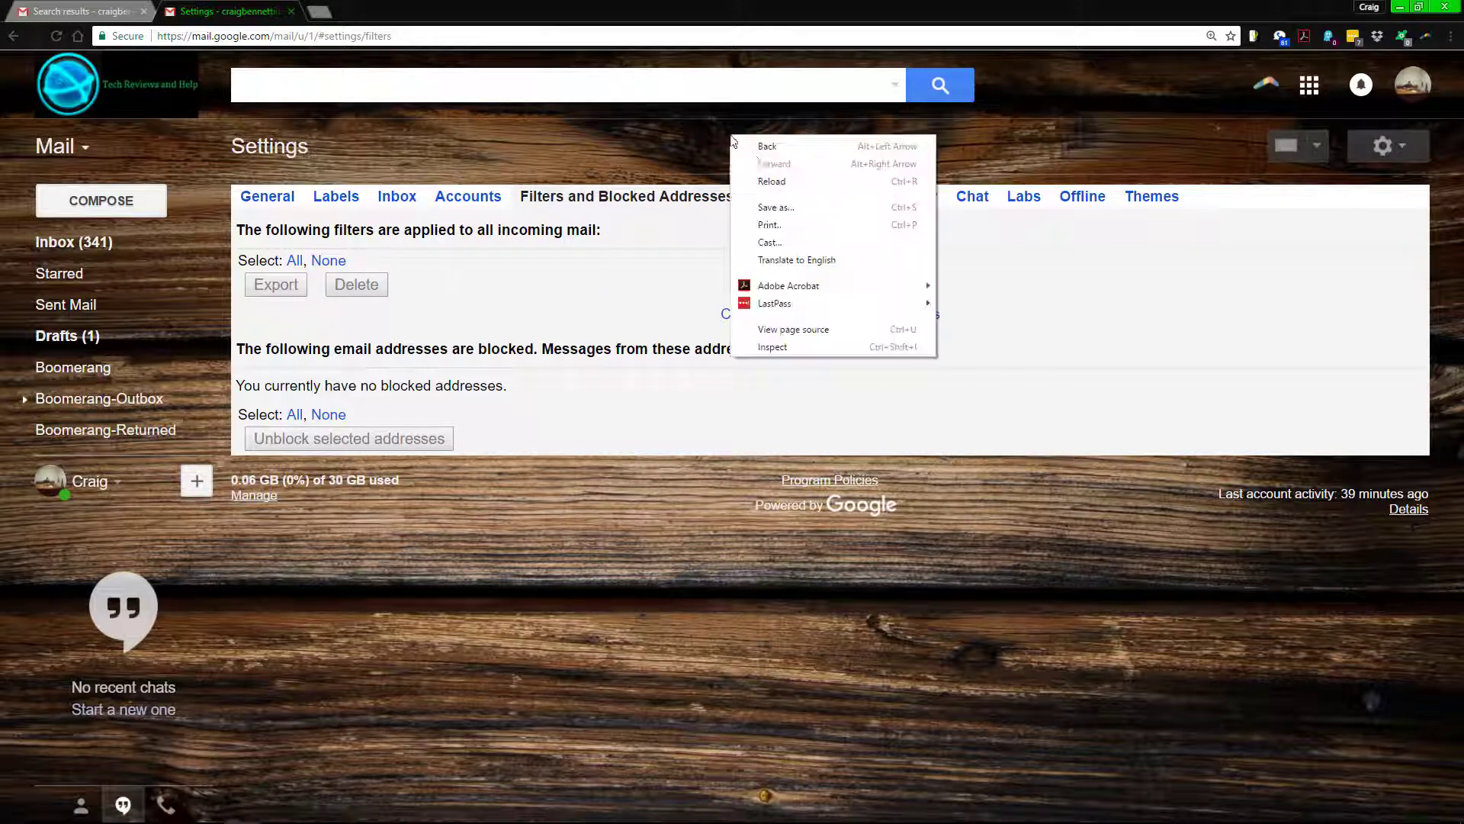
pyautogui.click(786, 178)
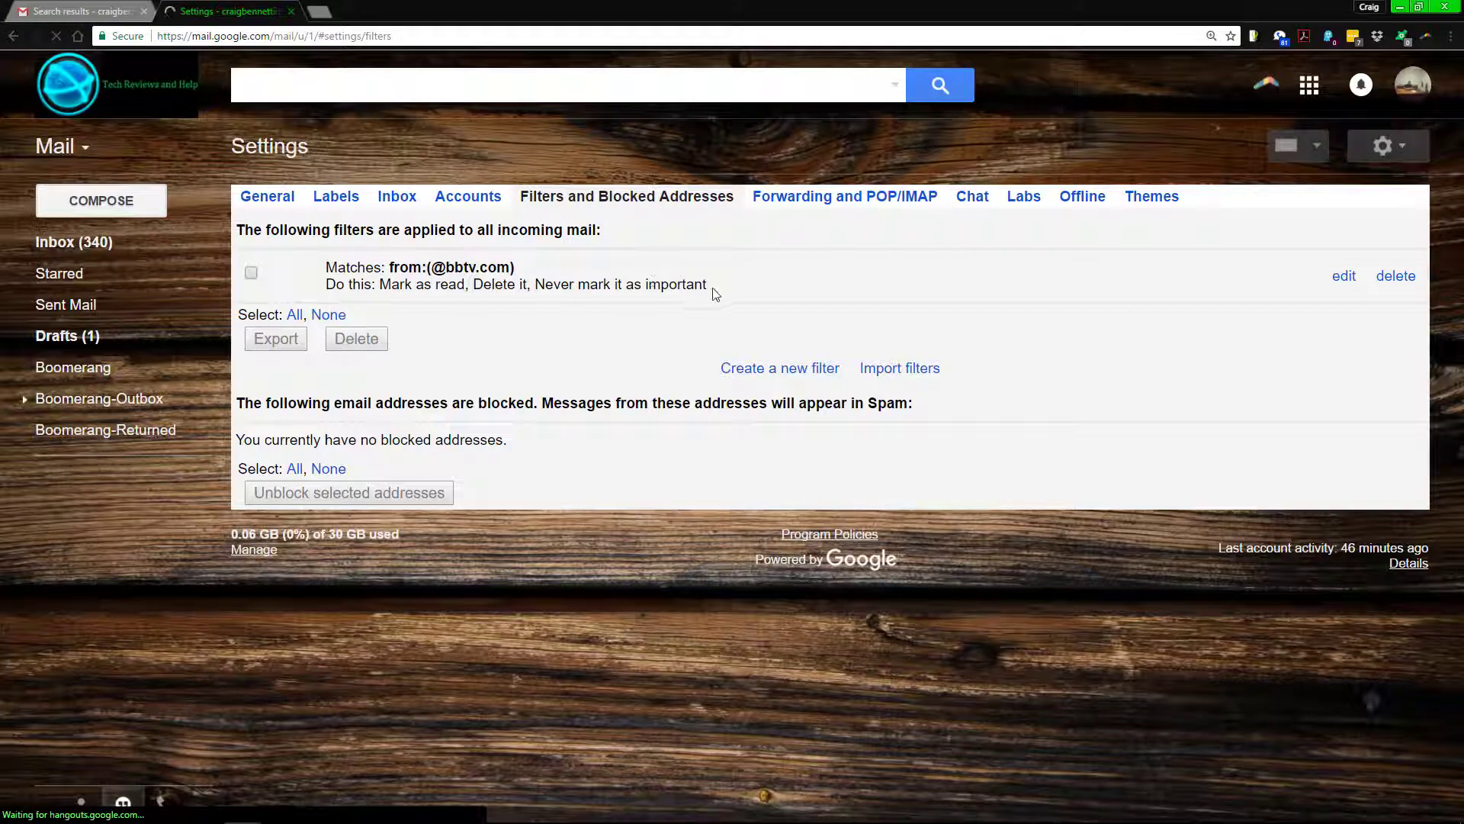
pyautogui.moveTo(715, 293); pyautogui.dragTo(327, 267)
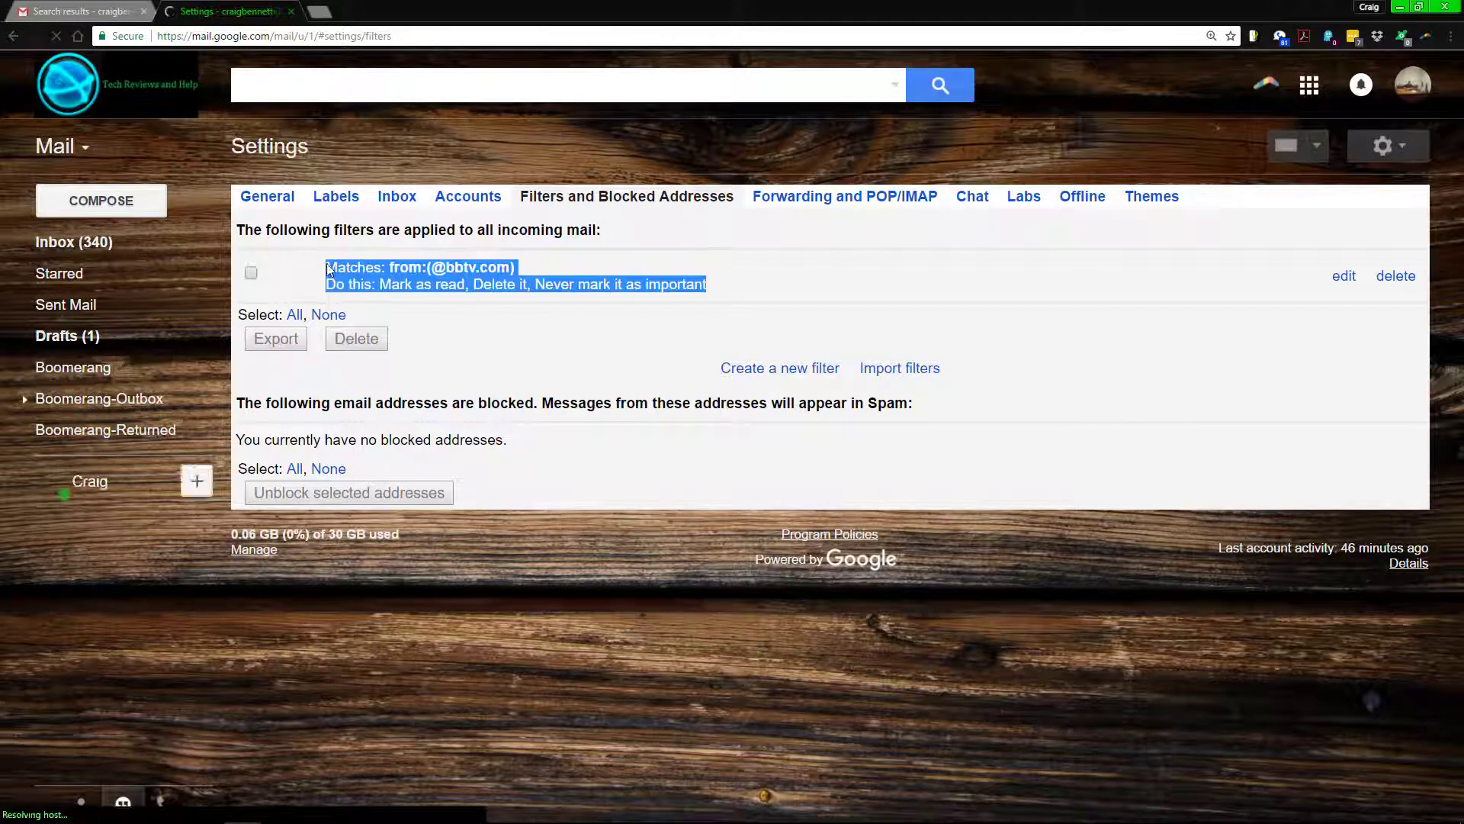
pyautogui.click(567, 287)
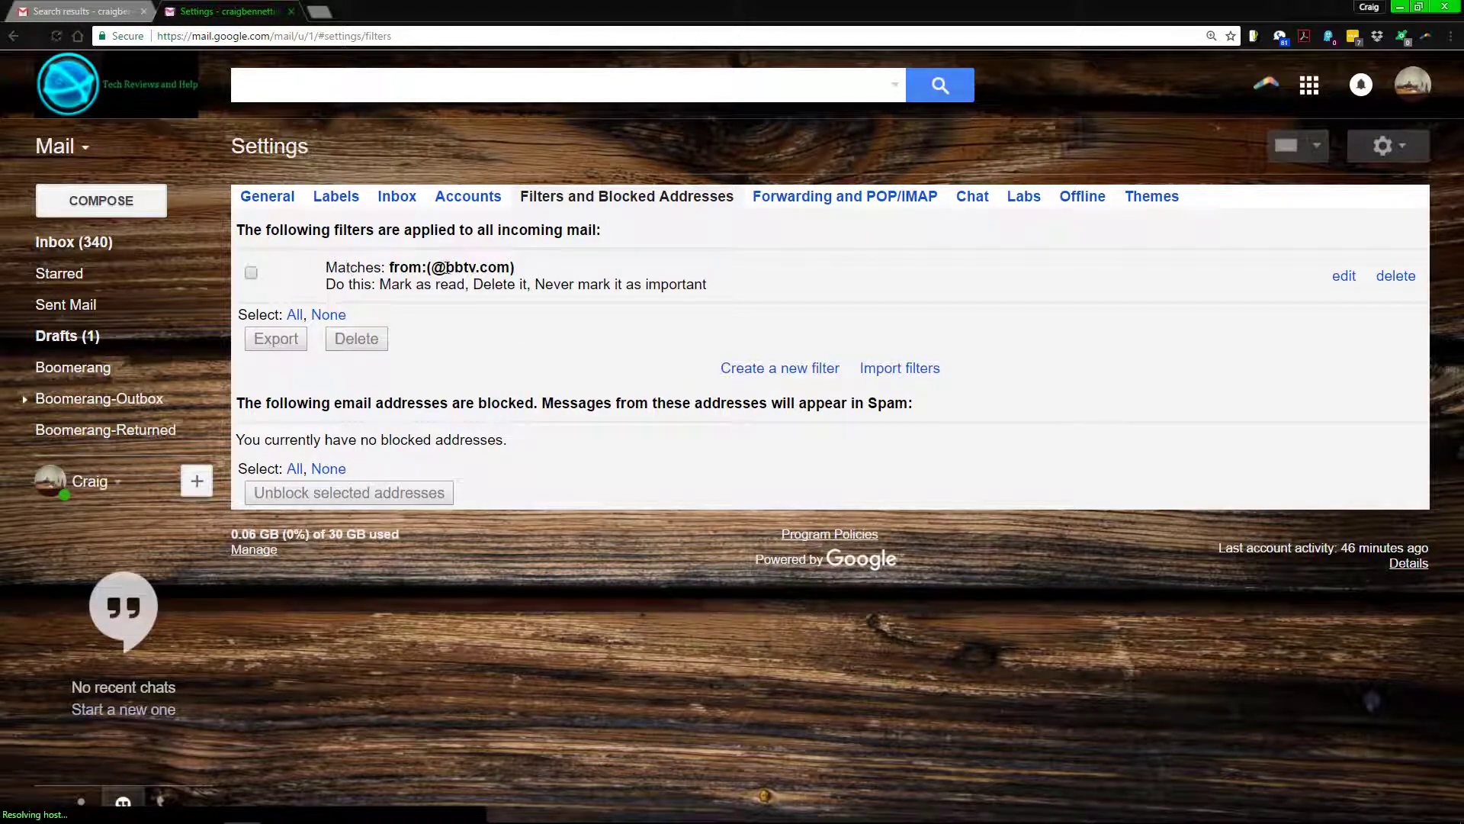
pyautogui.moveTo(432, 268); pyautogui.dragTo(509, 270)
pyautogui.click(280, 288)
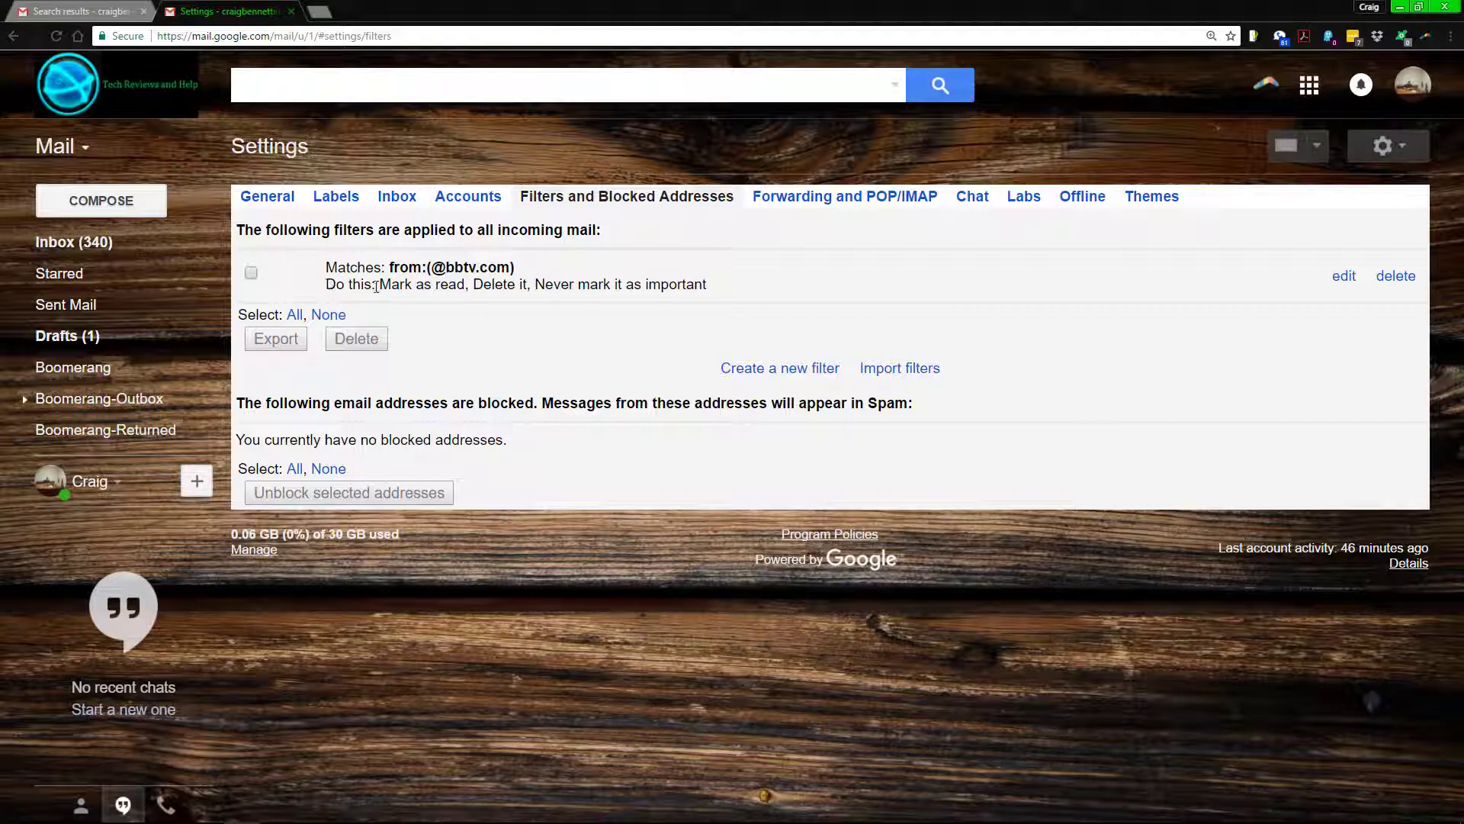
pyautogui.moveTo(376, 287); pyautogui.dragTo(698, 313)
pyautogui.click(502, 287)
pyautogui.click(554, 280)
pyautogui.doubleClick(554, 281)
pyautogui.moveTo(554, 281); pyautogui.dragTo(752, 288)
pyautogui.click(752, 287)
pyautogui.moveTo(428, 267); pyautogui.dragTo(513, 271)
pyautogui.click(461, 264)
pyautogui.click(512, 269)
pyautogui.moveTo(336, 269); pyautogui.dragTo(700, 283)
pyautogui.click(705, 302)
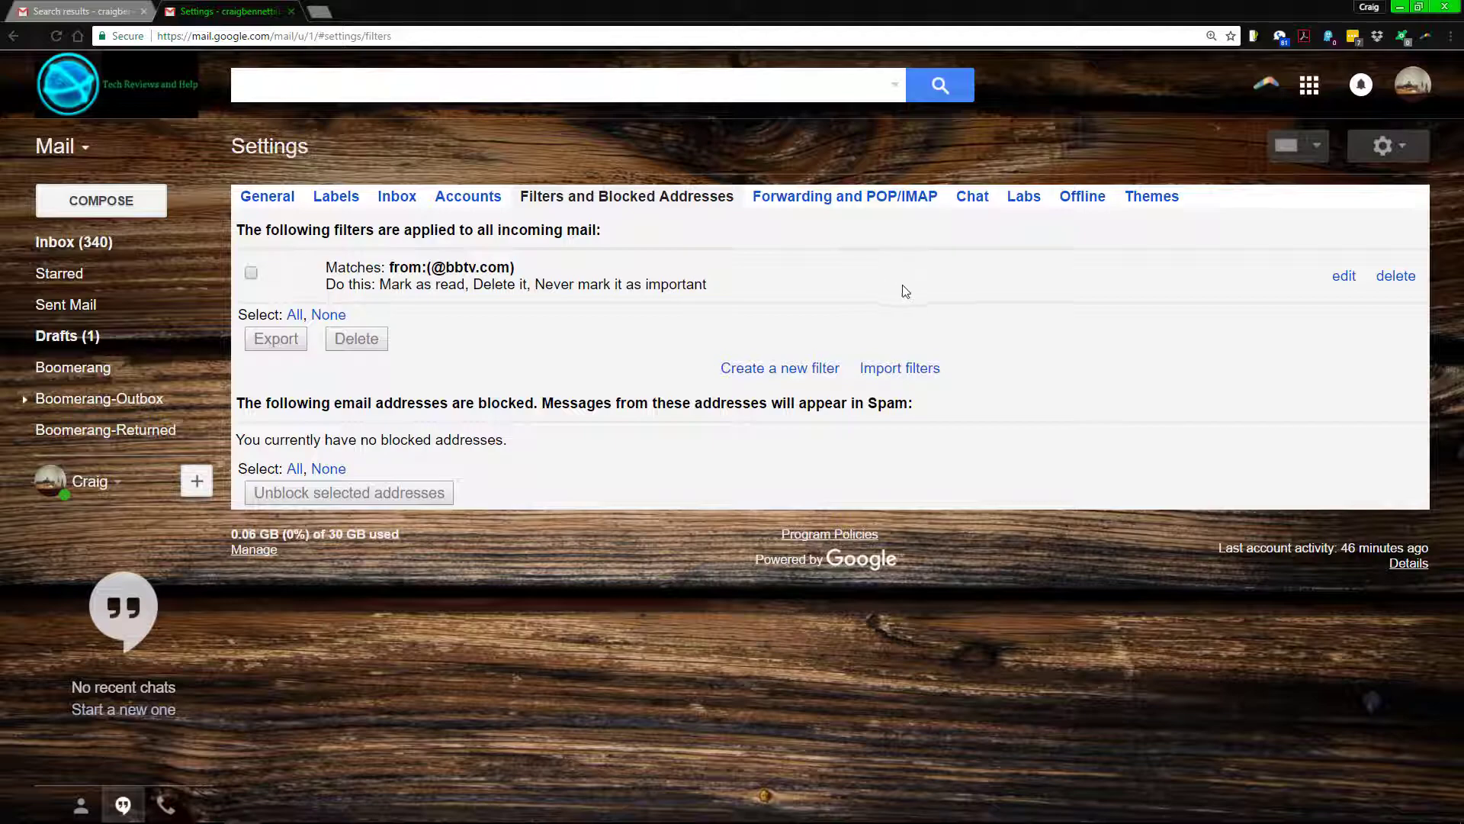